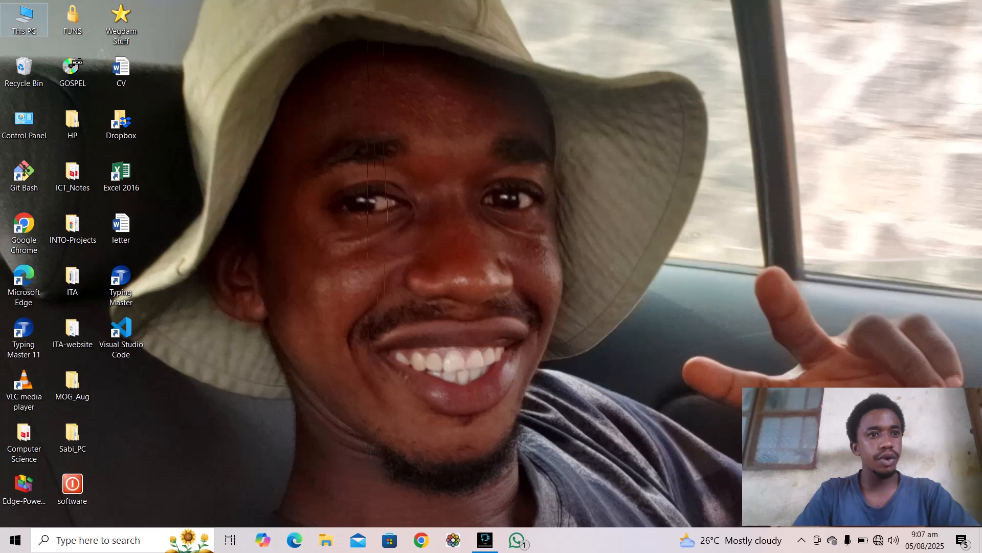
Step: Launch Word 2016 by searching for 'word' from the taskbar search box
click(98, 539)
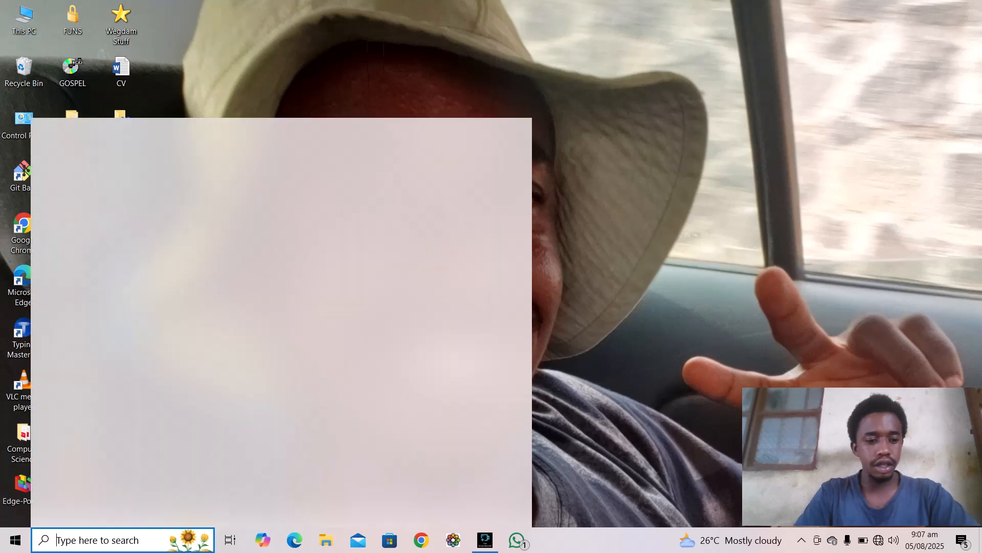
text(ms)
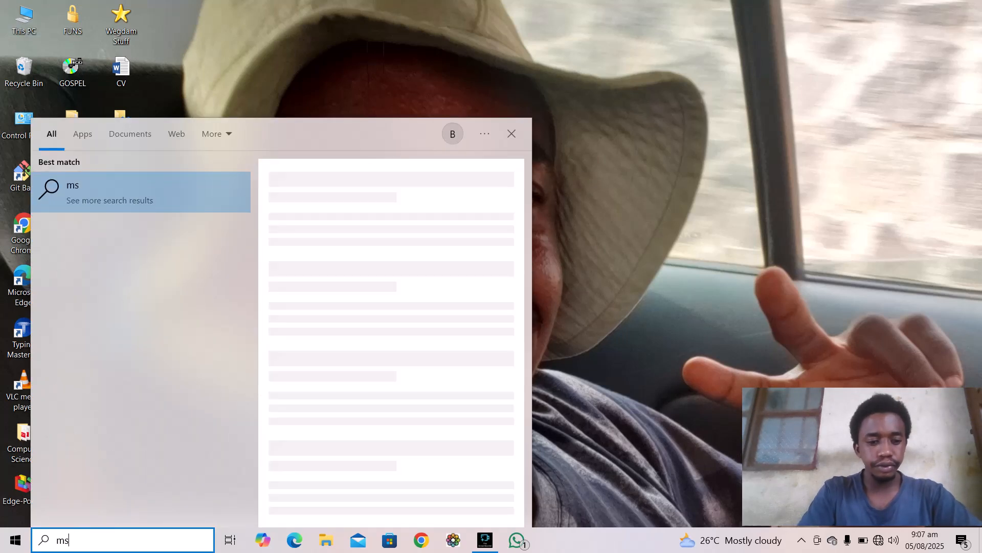
key(BackSpace)
key(BackSpace)
text(wor)
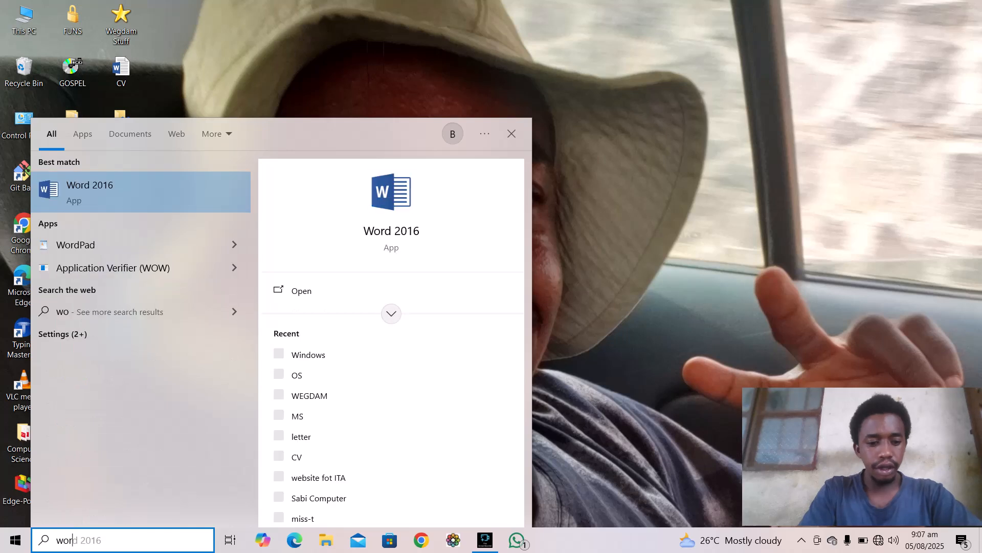
text(d)
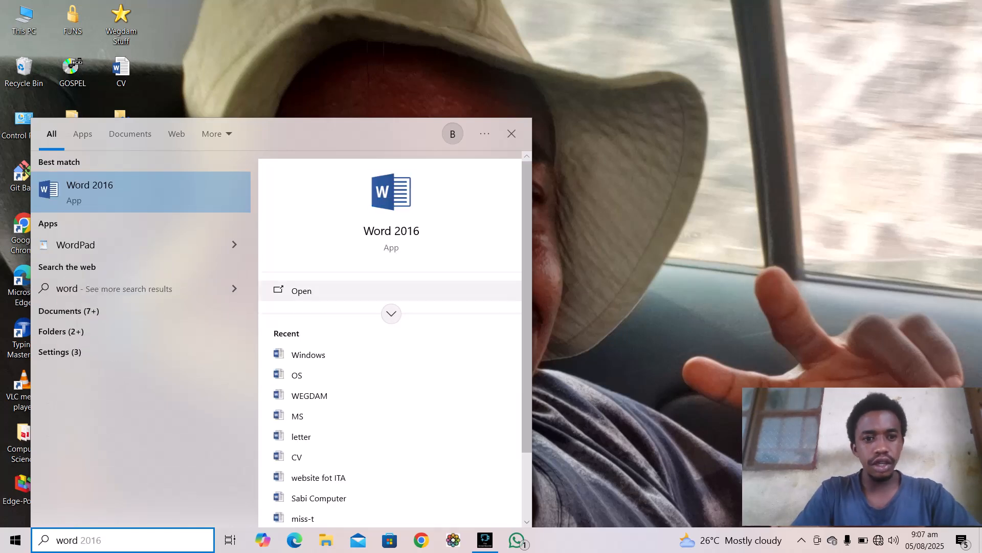
key(Return)
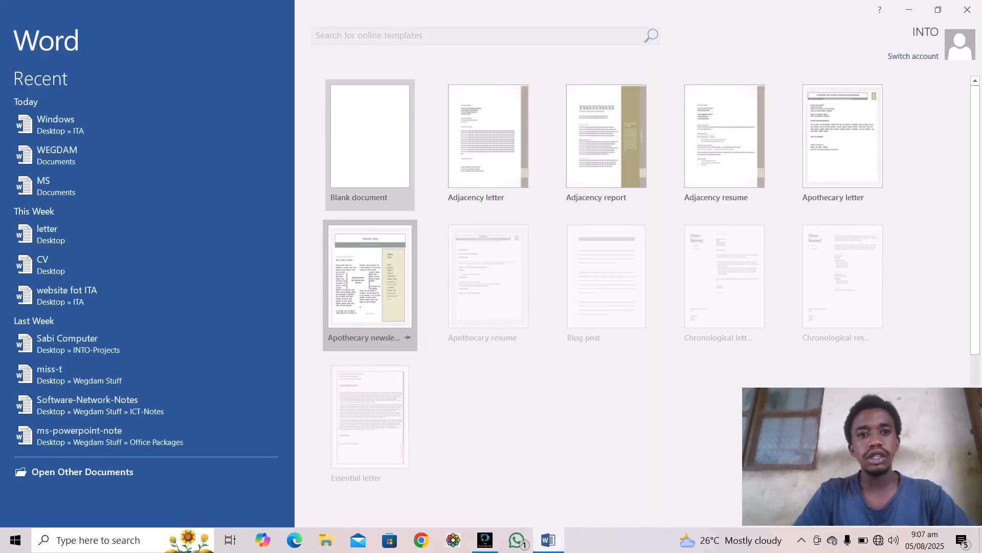
Step: Create a blank document and fill it with sample paragraphs using =rand()
key(Return)
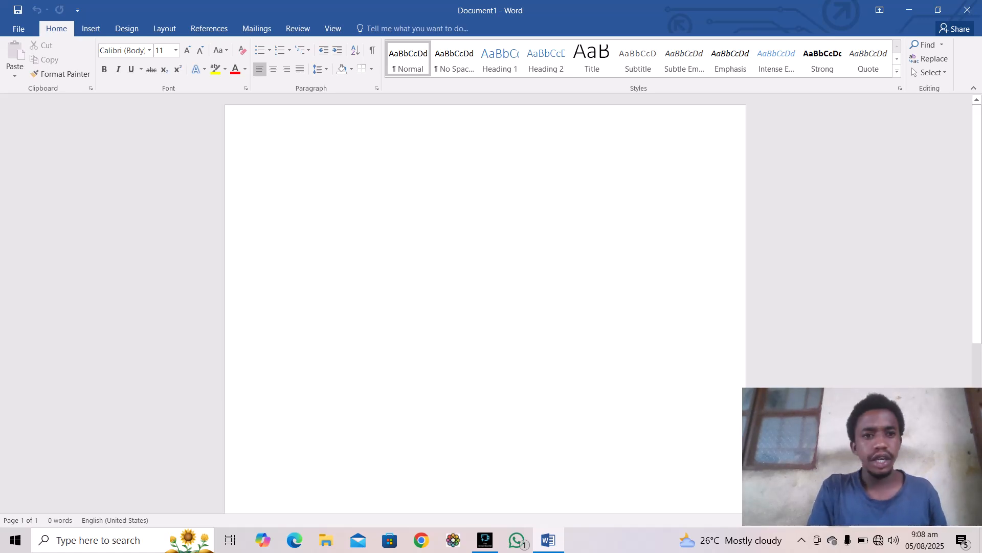
text(=)
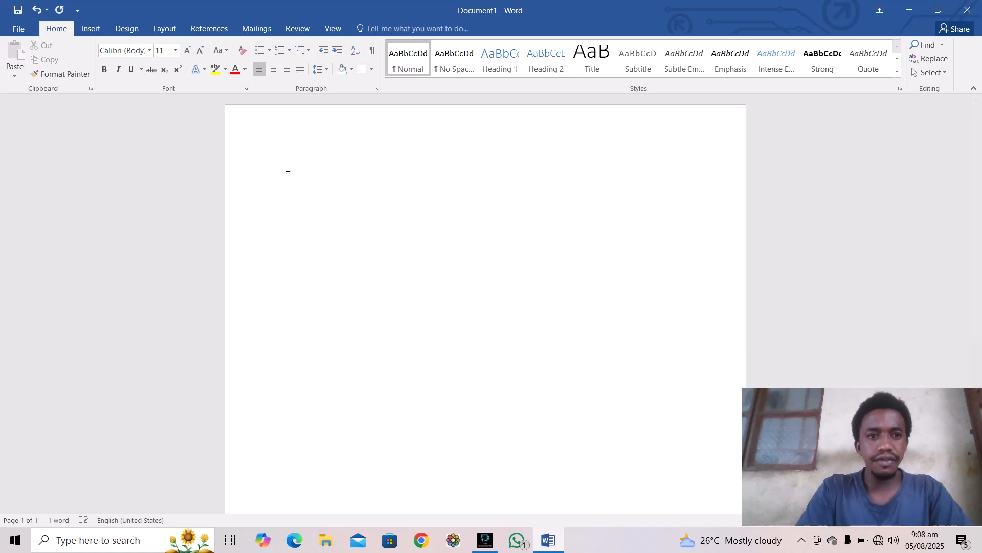
text(rand)
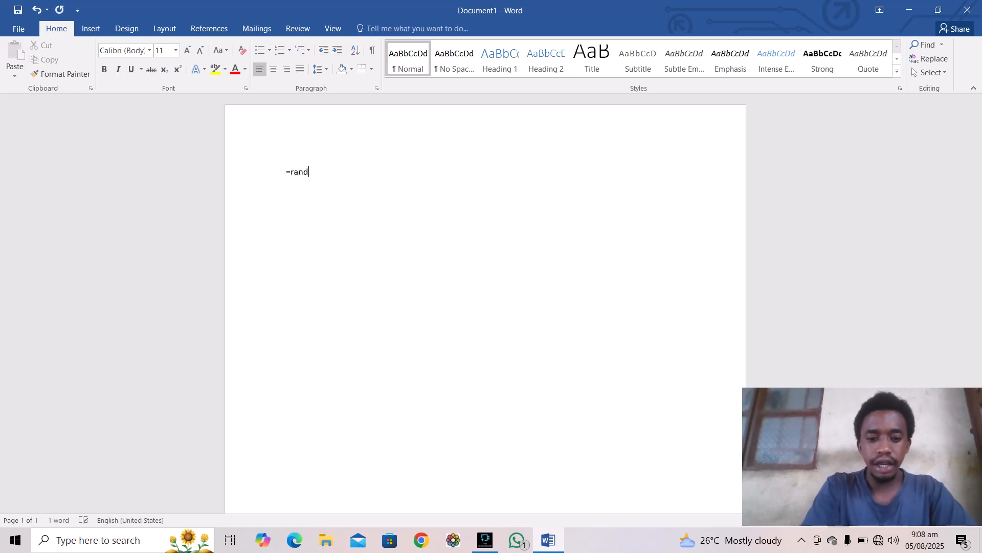
text(())
key(Return)
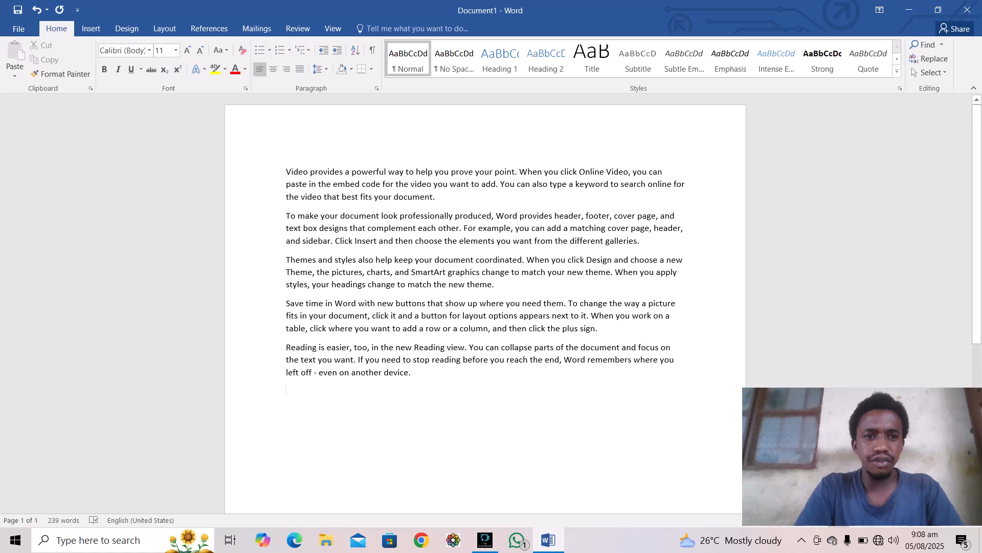
Step: Copy the opening 'Video provides a powerful way…' paragraph and paste it twice at the end
drag(286, 171, 440, 197)
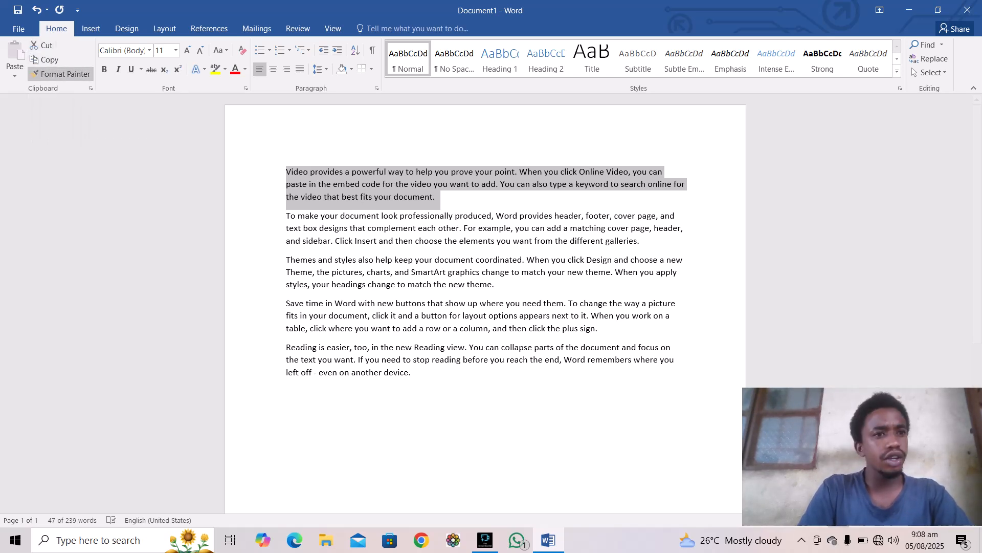
click(46, 60)
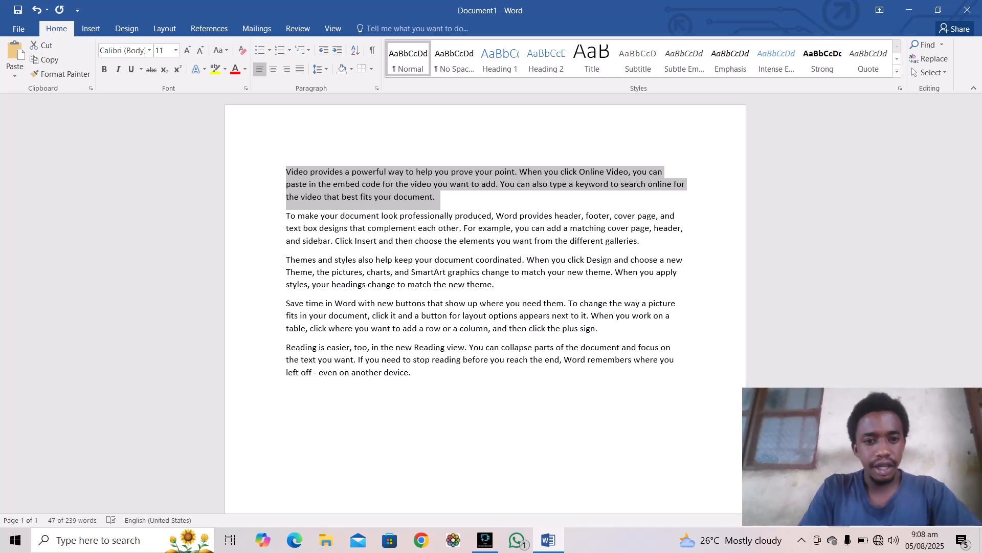
click(412, 373)
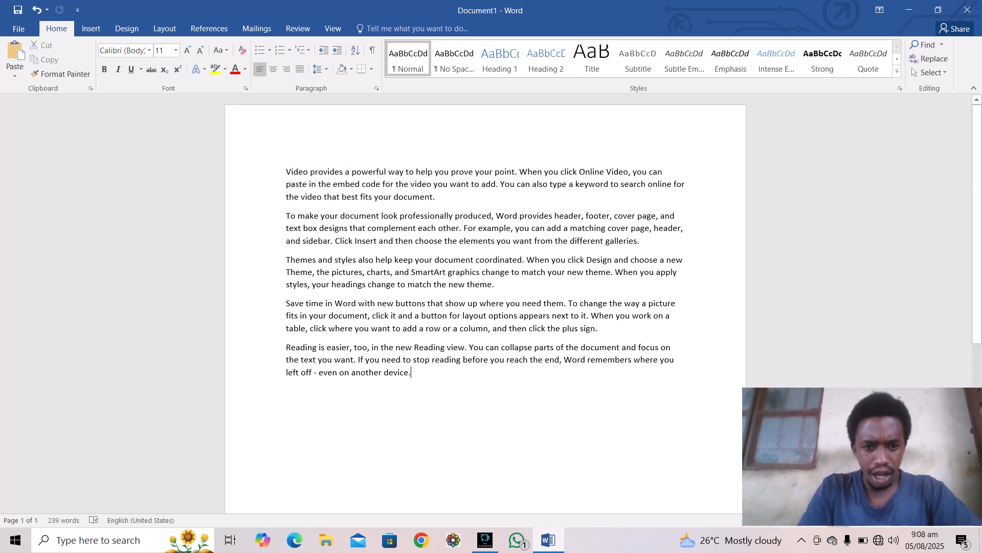
key(Return)
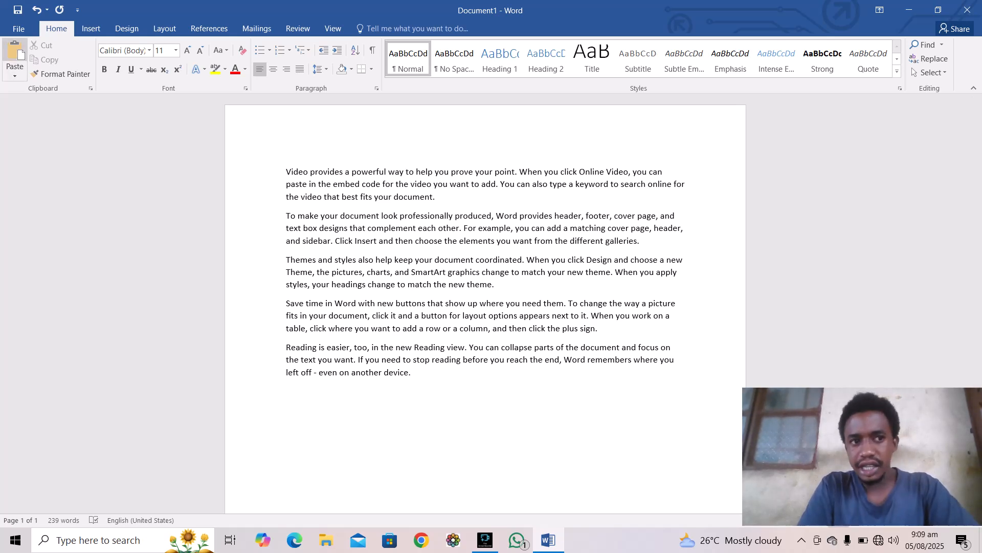
click(15, 54)
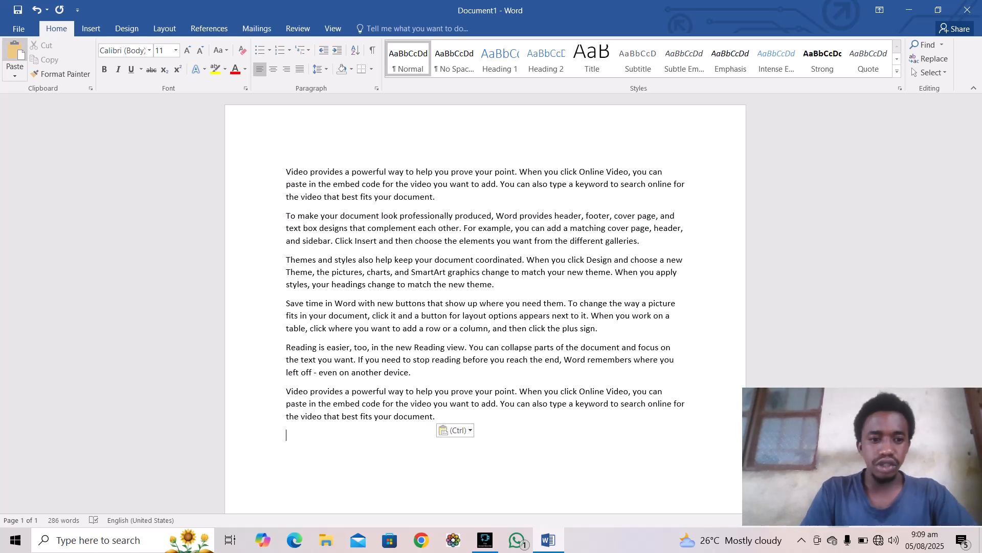
text(ctrl)
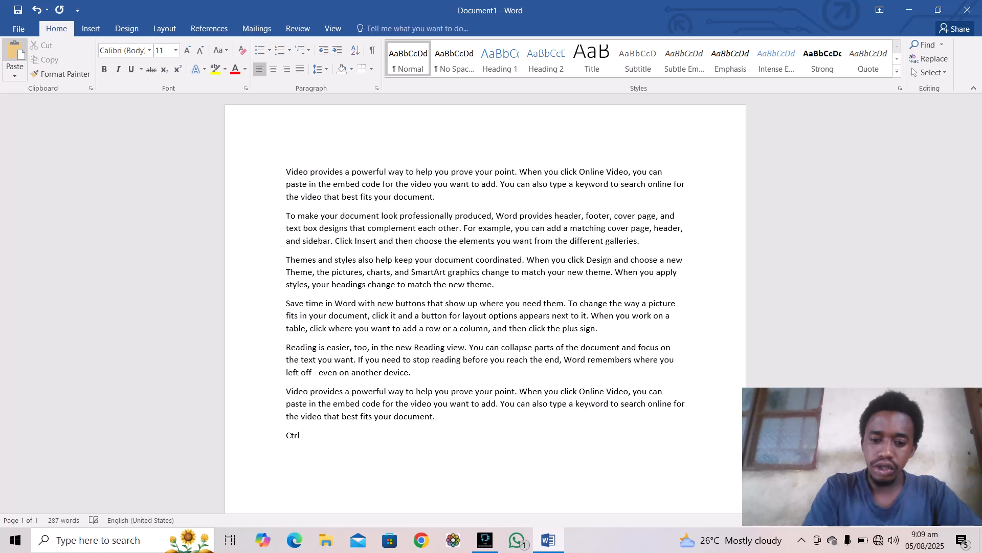
text( + v)
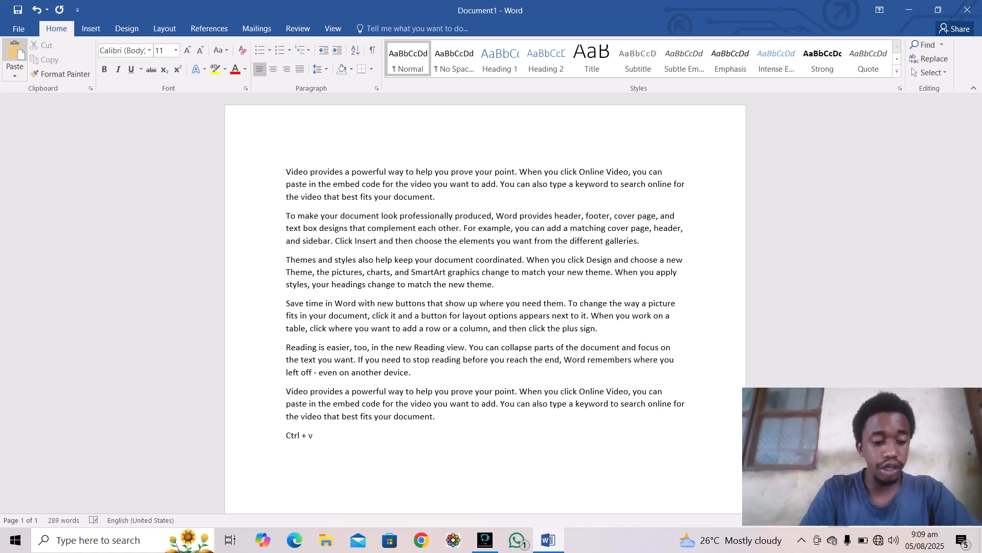
text(Video provides a powerful way to help you prove your point. When you click Online Video, you can paste in the embed code for the video you want to add. You can also type a keyword to search online for the video that best fits your document.)
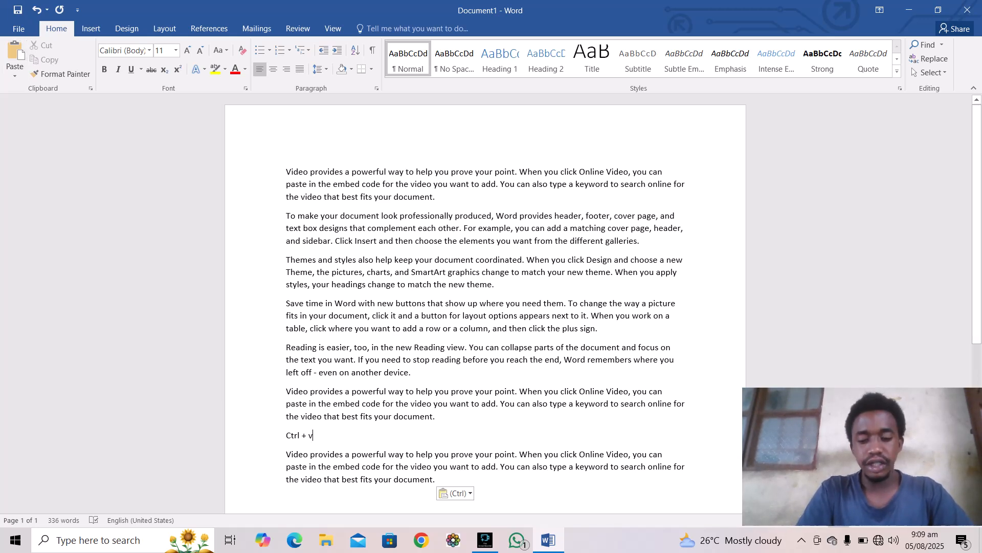
key(BackSpace)
key(BackSpace)
key(BackSpace)
key(BackSpace)
key(BackSpace)
key(BackSpace)
key(BackSpace)
key(BackSpace)
key(BackSpace)
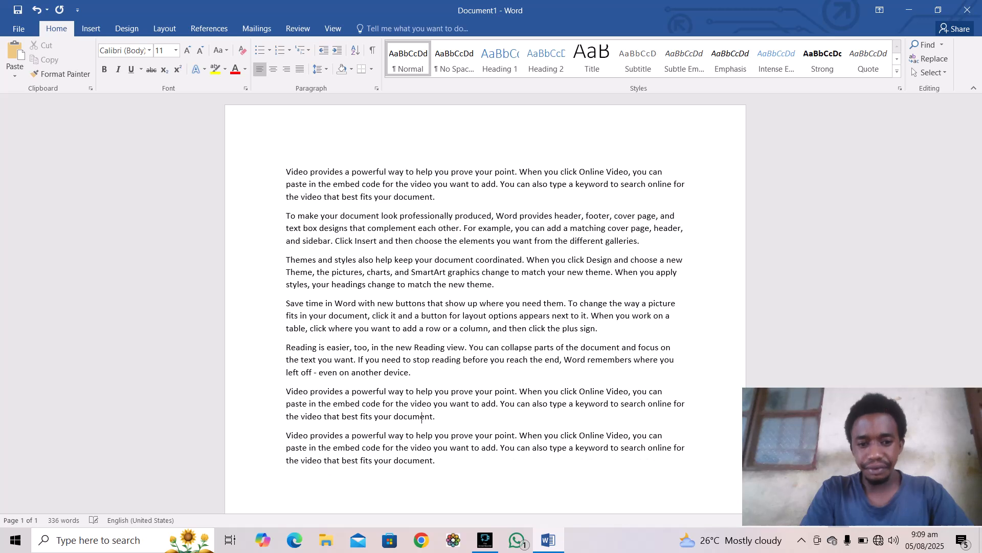
text(.)
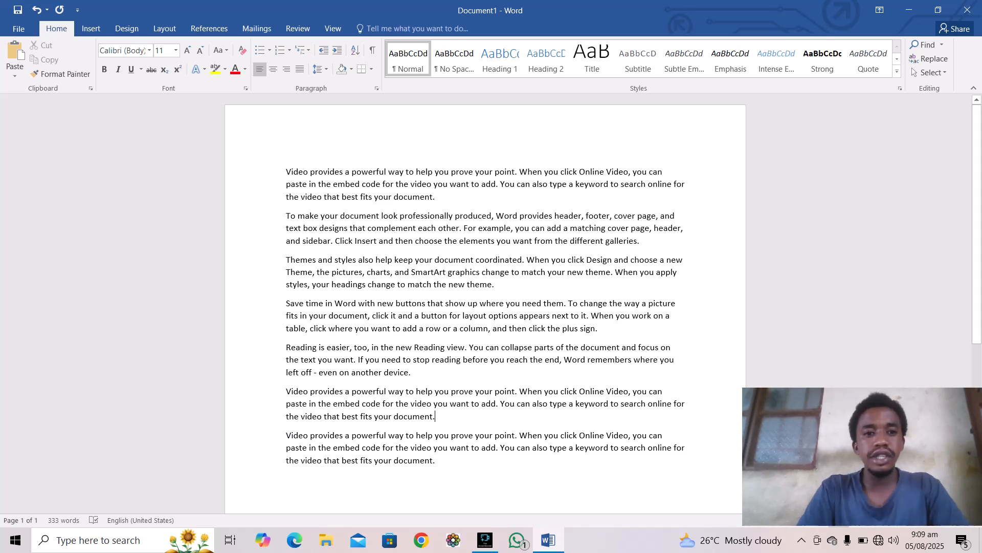
Step: Set the first paragraph to Arial Black at 17 pt
drag(286, 172, 442, 198)
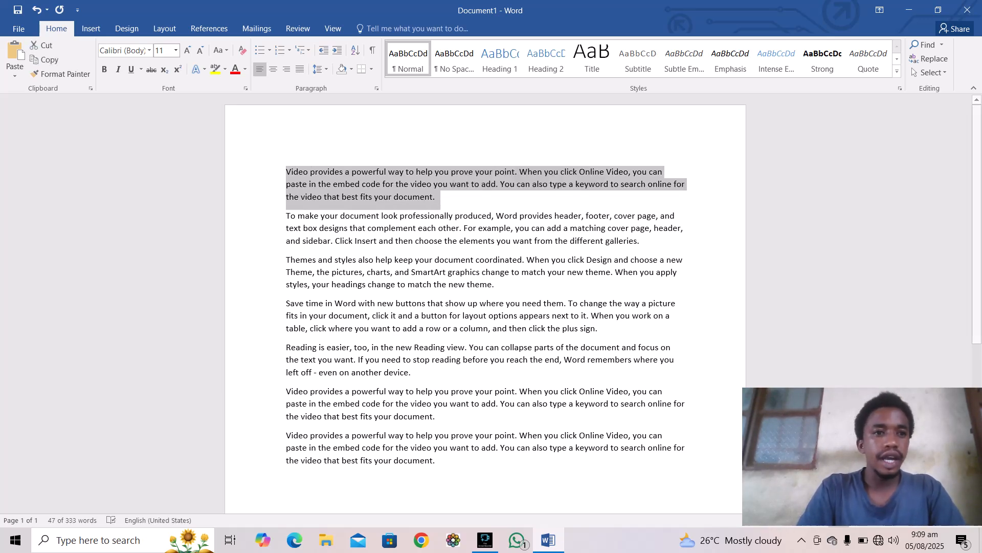
click(149, 50)
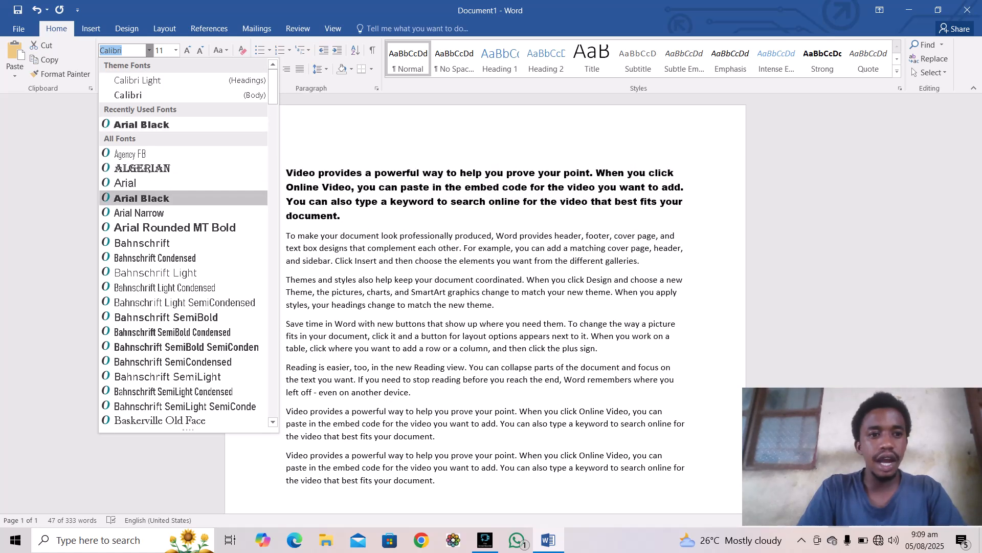
click(141, 198)
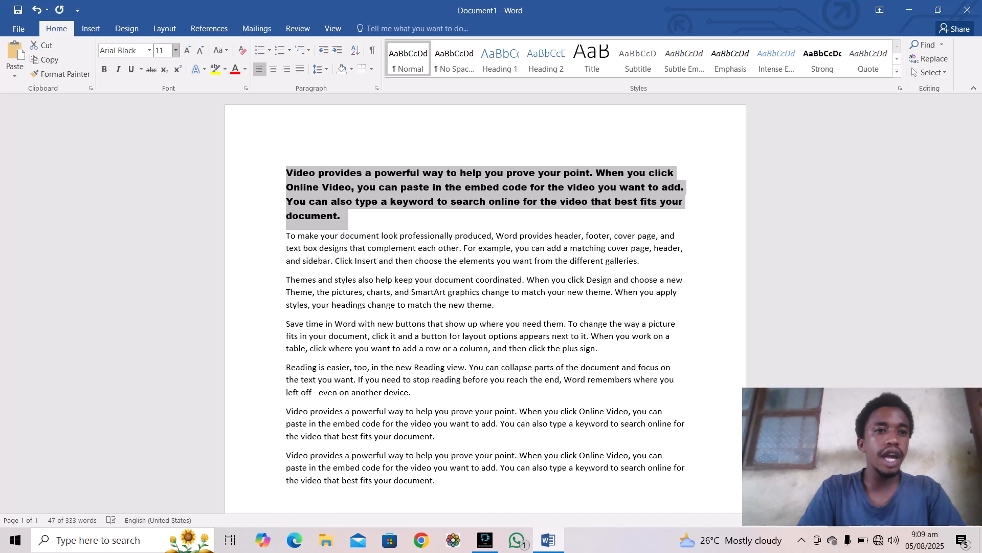
click(175, 50)
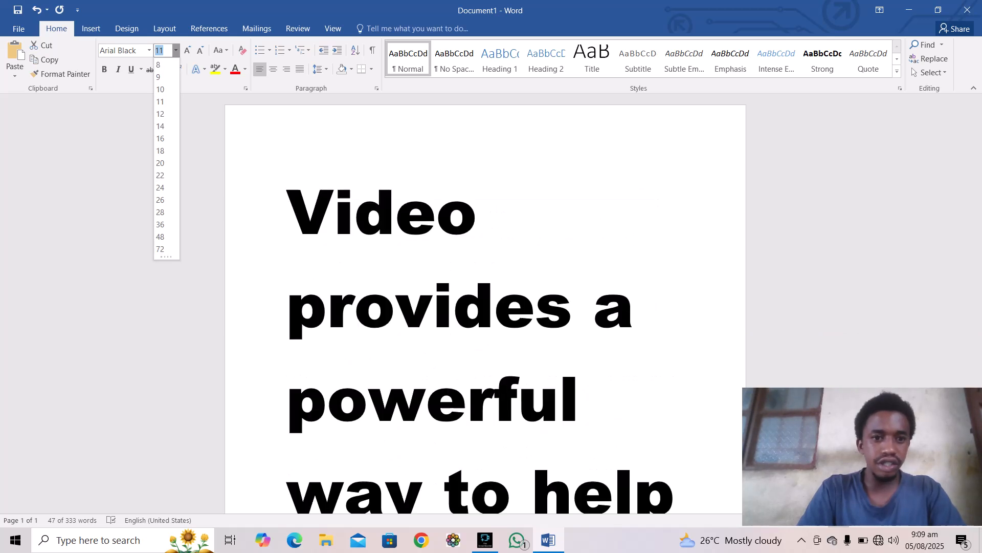
click(164, 50)
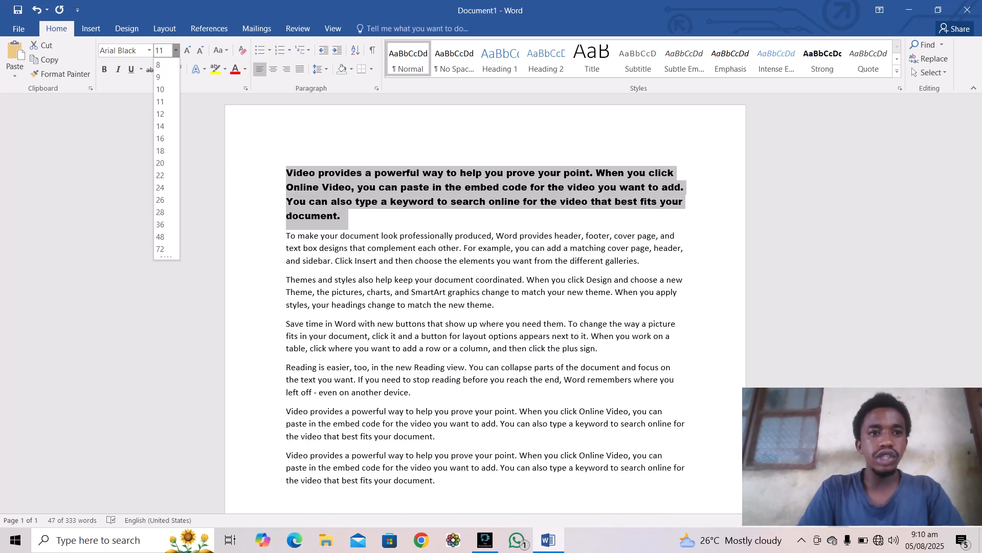
key(BackSpace)
key(BackSpace)
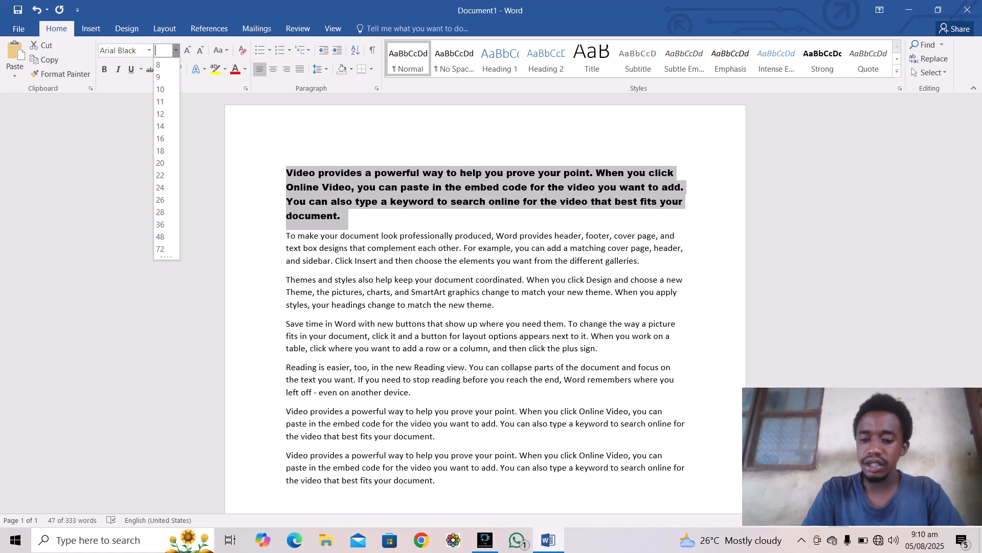
text(1)
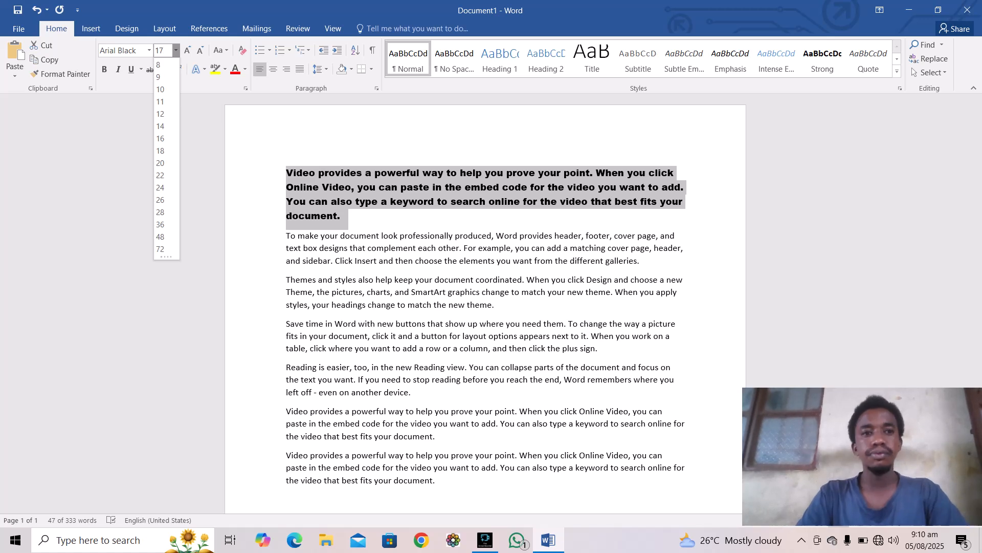
text(7)
key(Return)
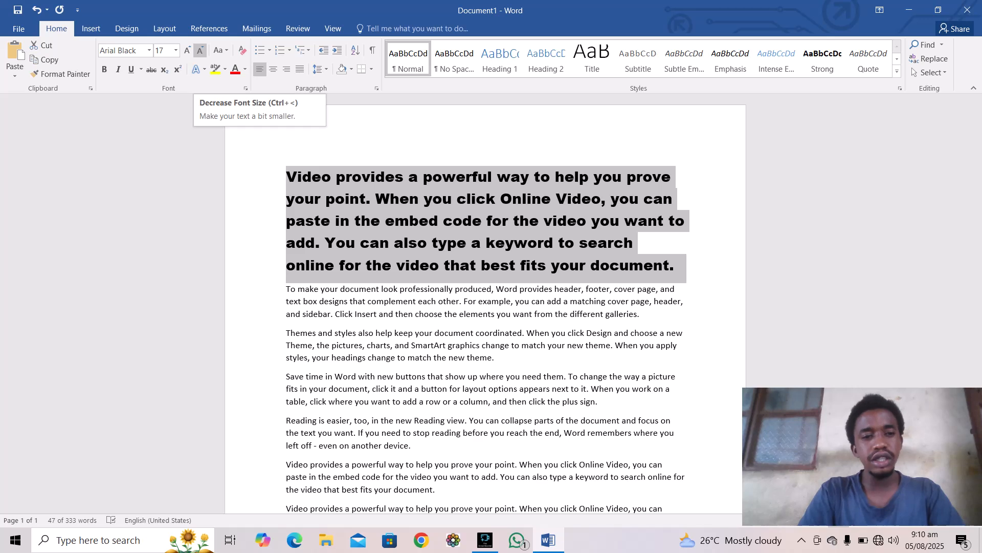
Step: Try uppercase and lowercase, then convert the first paragraph to Sentence case
click(220, 50)
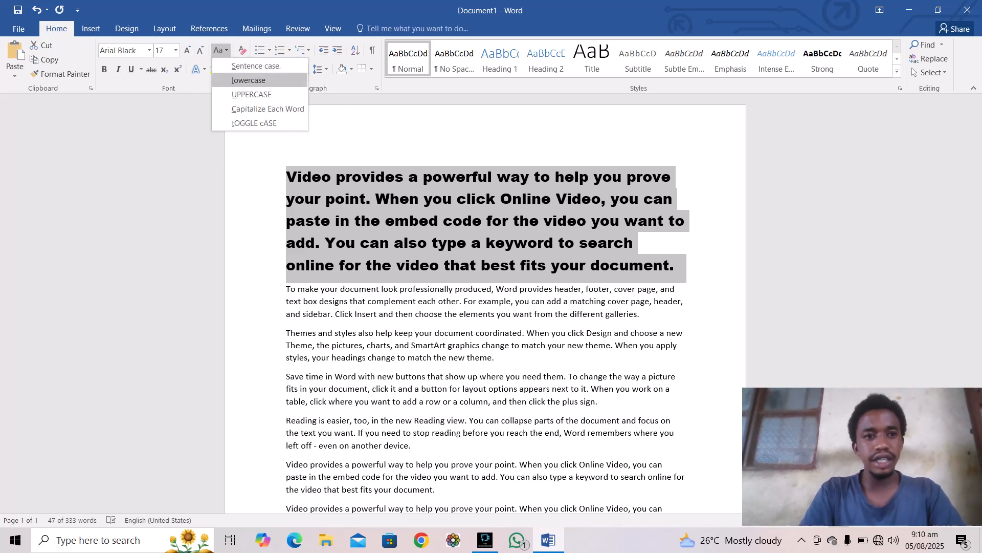
click(251, 94)
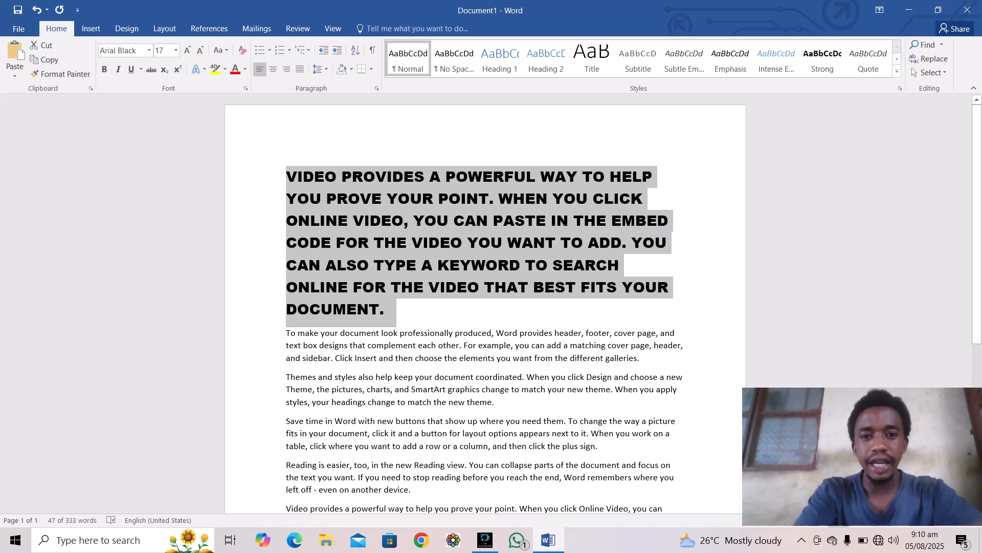
click(220, 50)
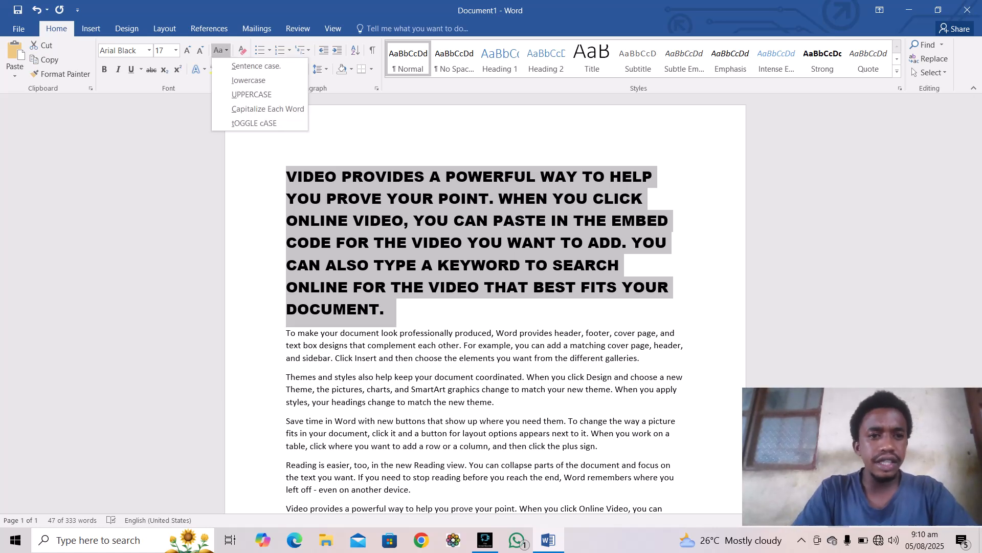
click(249, 81)
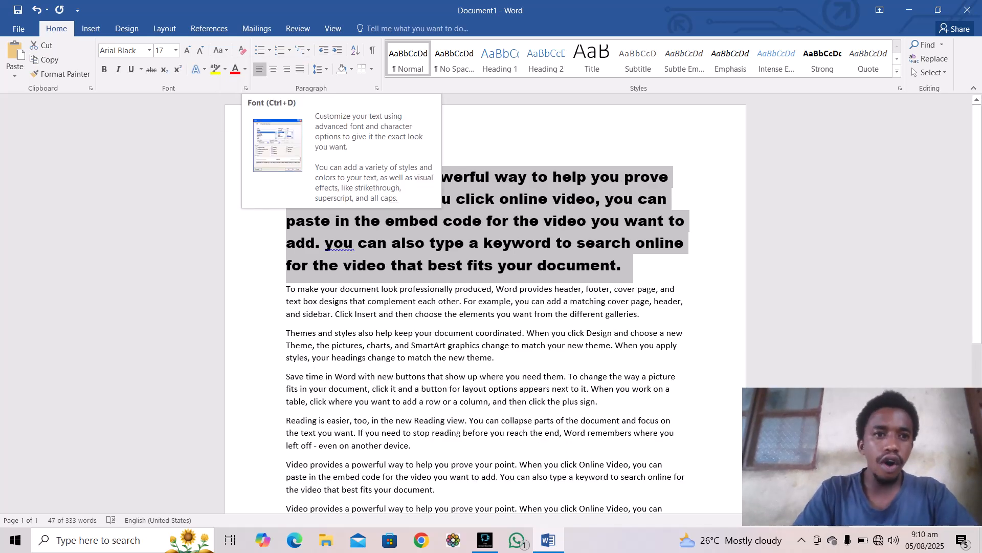
click(221, 49)
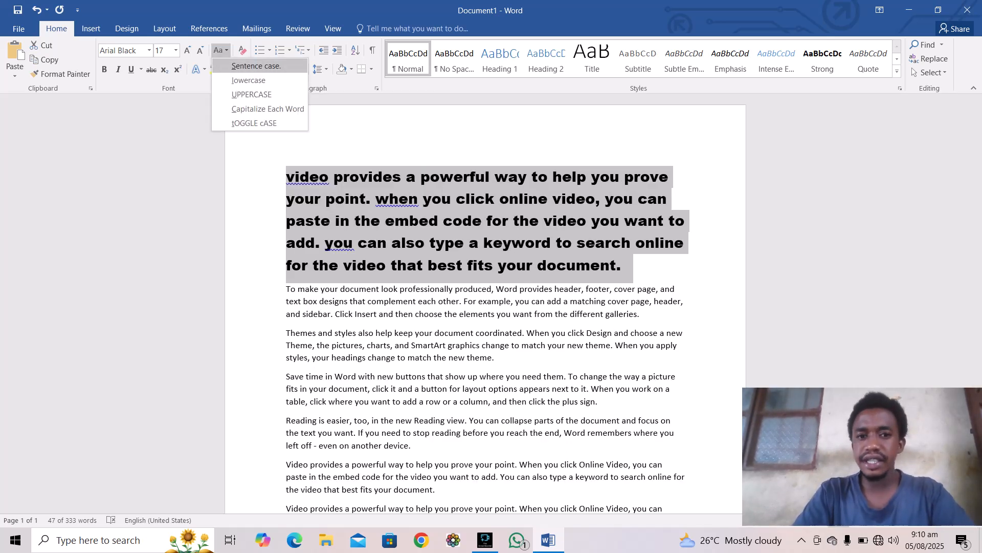
click(256, 65)
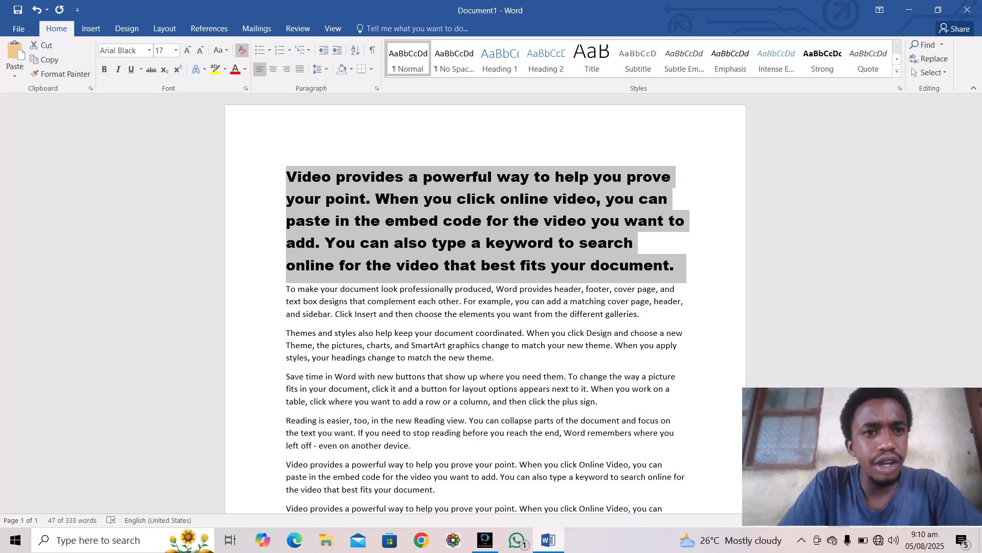
Step: Clear the first paragraph's formatting, then make it bold and italic
click(242, 50)
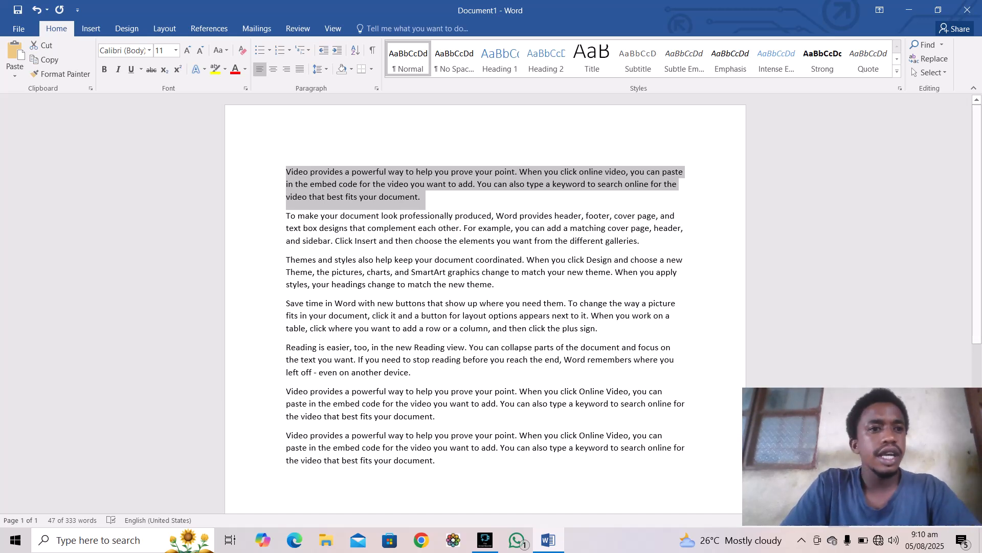
click(104, 69)
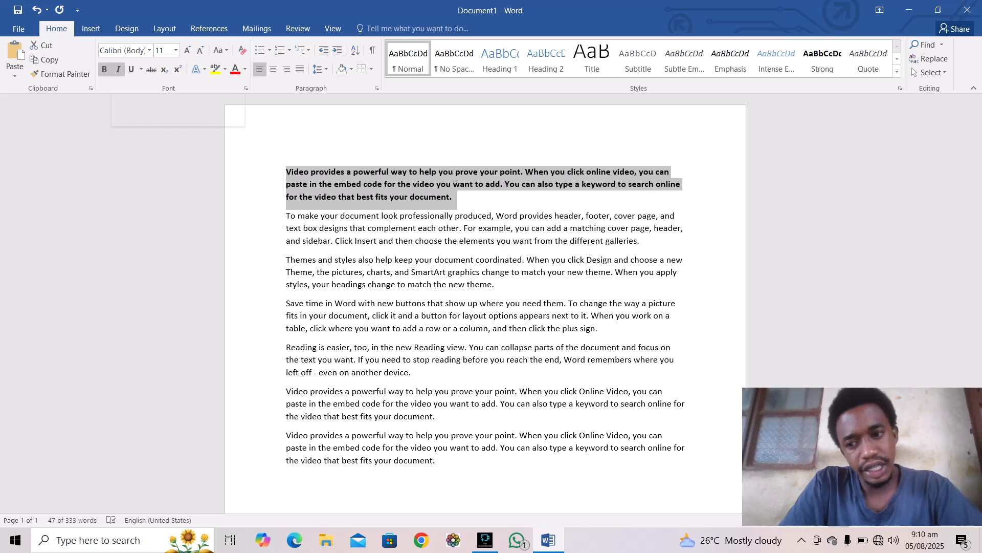
click(119, 69)
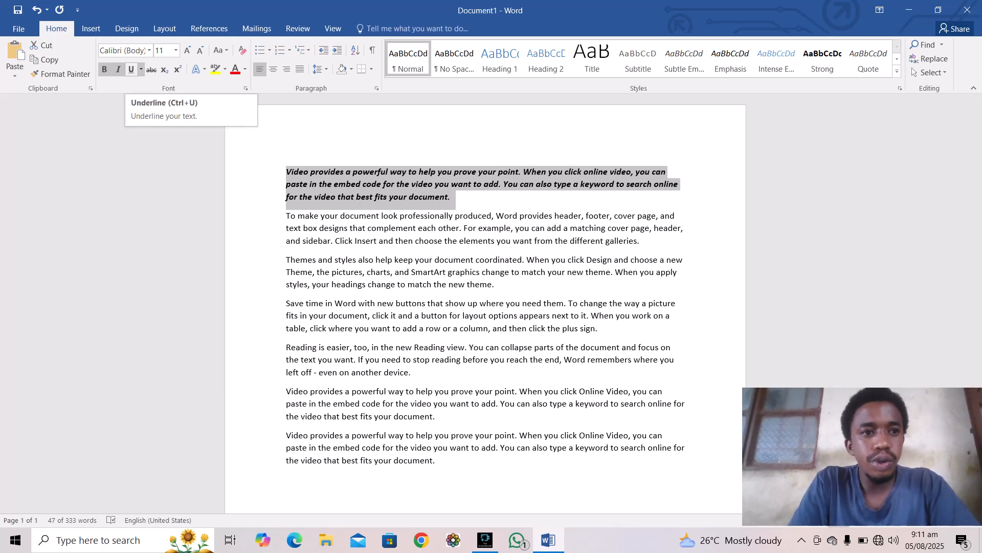
Step: Give the first paragraph a red wavy underline
click(141, 70)
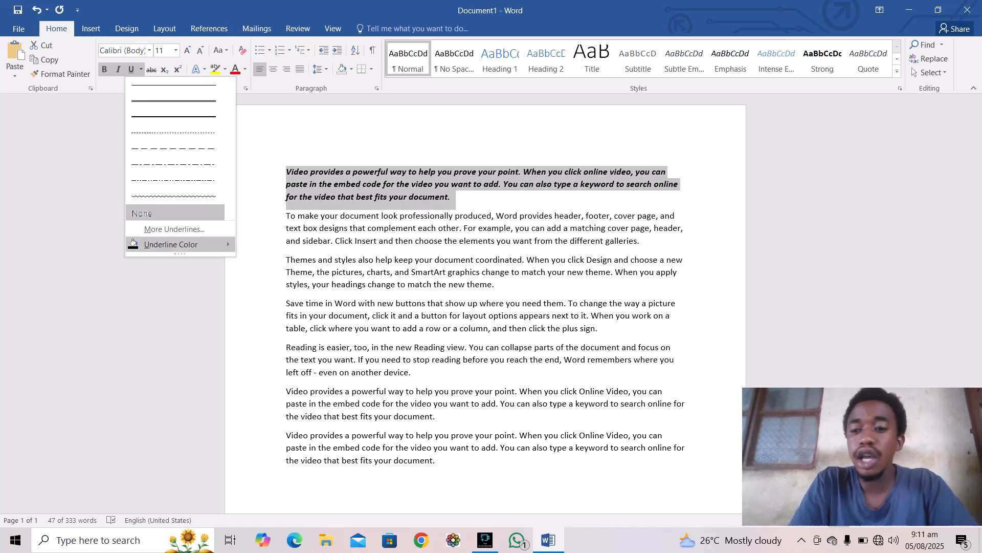
mouse_move(171, 245)
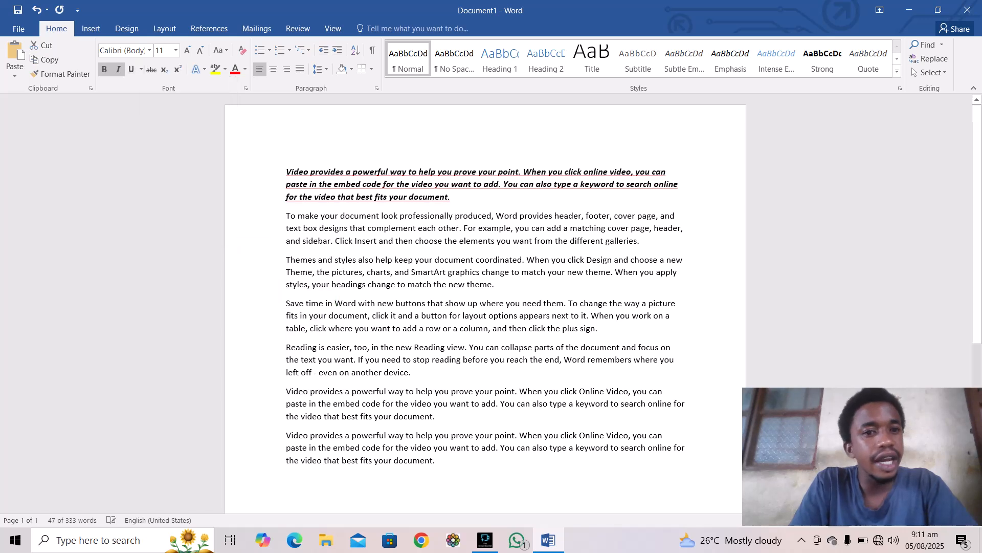
click(251, 339)
click(141, 69)
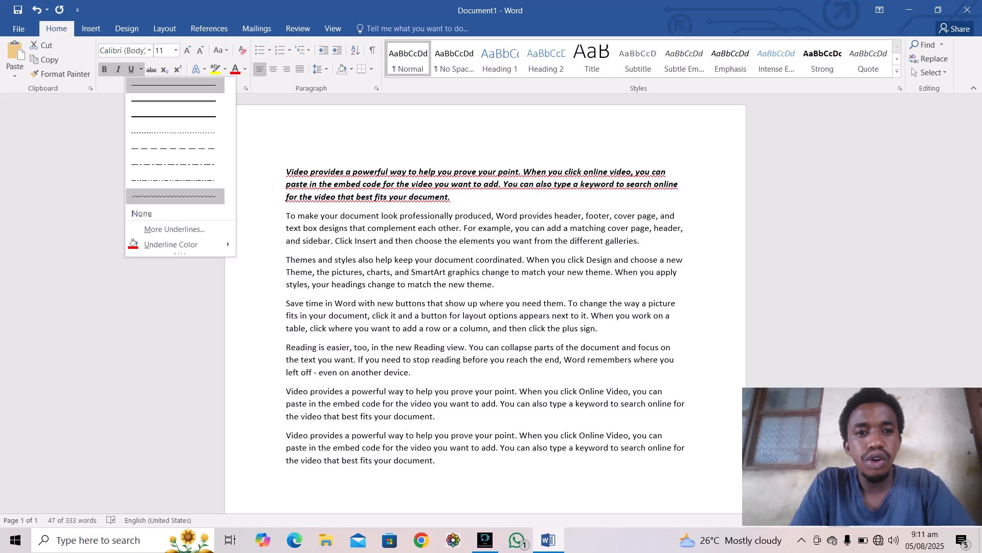
click(174, 196)
triple_click(287, 199)
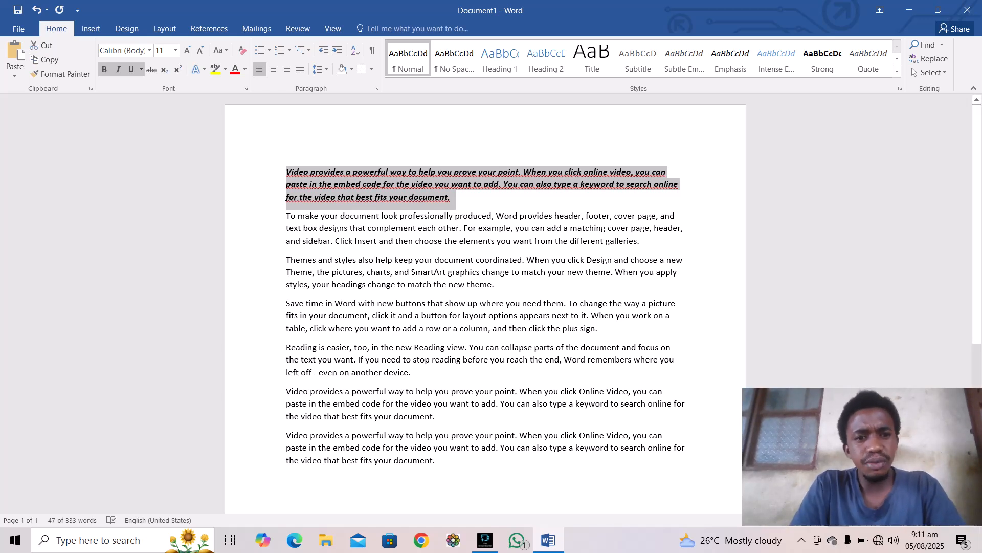
drag(286, 215, 640, 241)
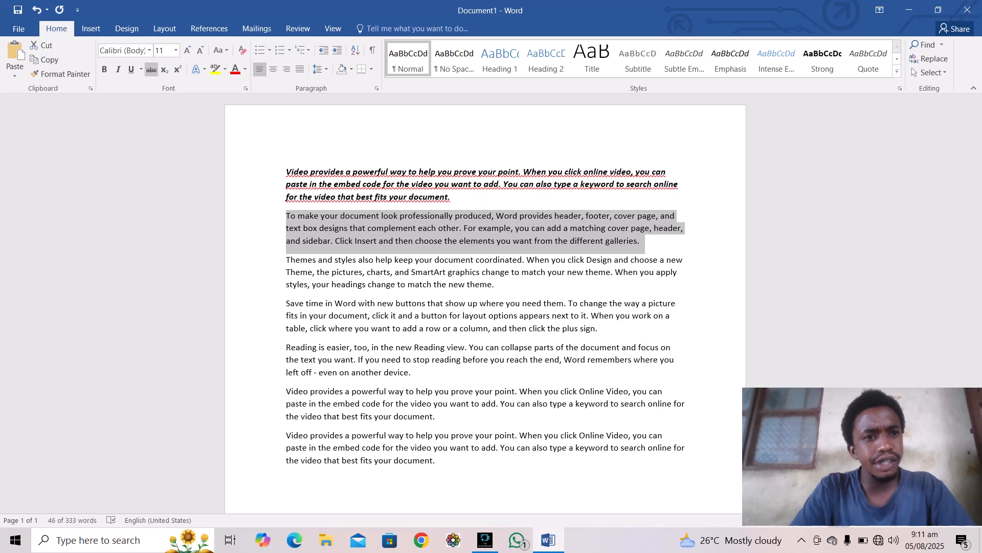
Step: Strike through the 'To make your document look professionally produced…' paragraph
click(151, 69)
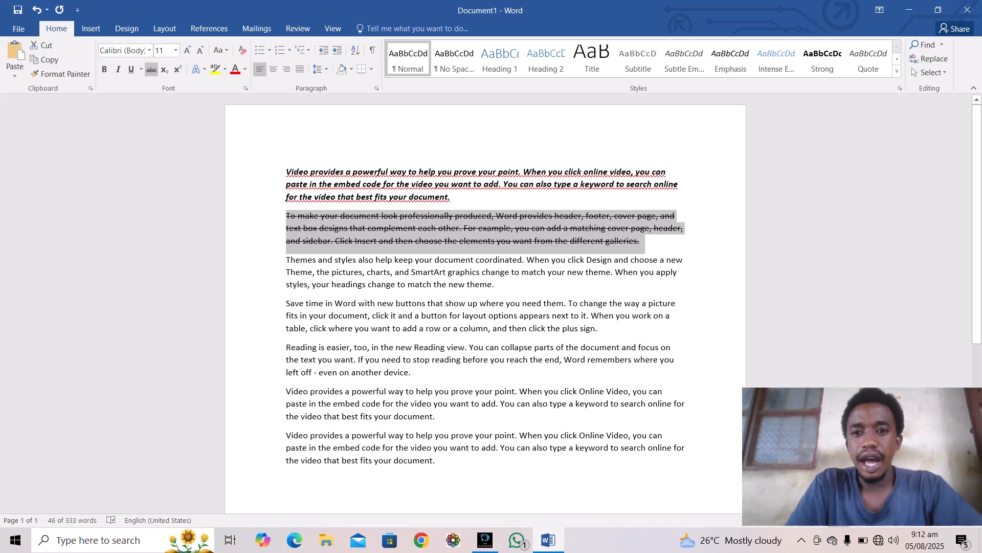
click(496, 285)
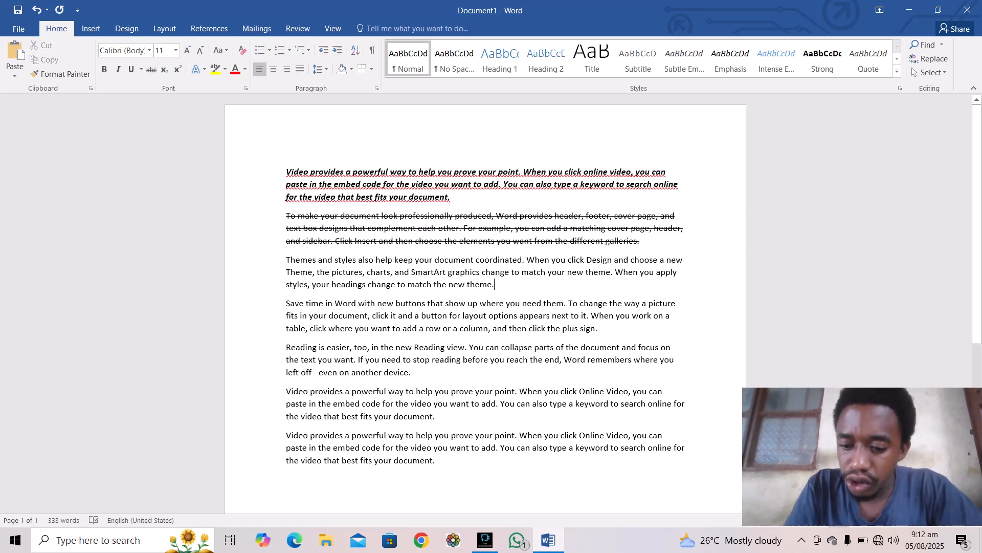
Step: Type 89 after 'new theme.', with 8 as subscript and 9 as superscript
text(89)
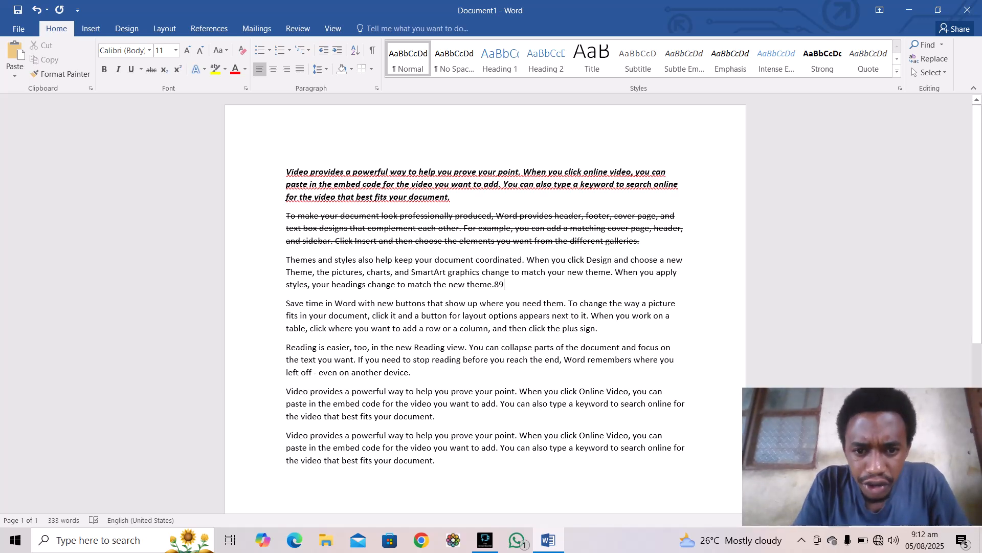
drag(499, 285, 495, 284)
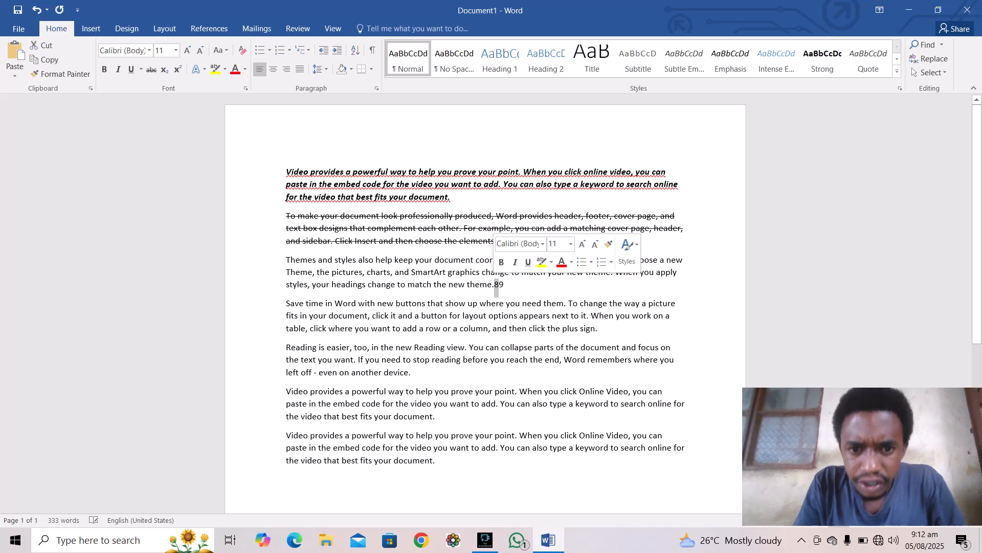
key(ctrl+equal)
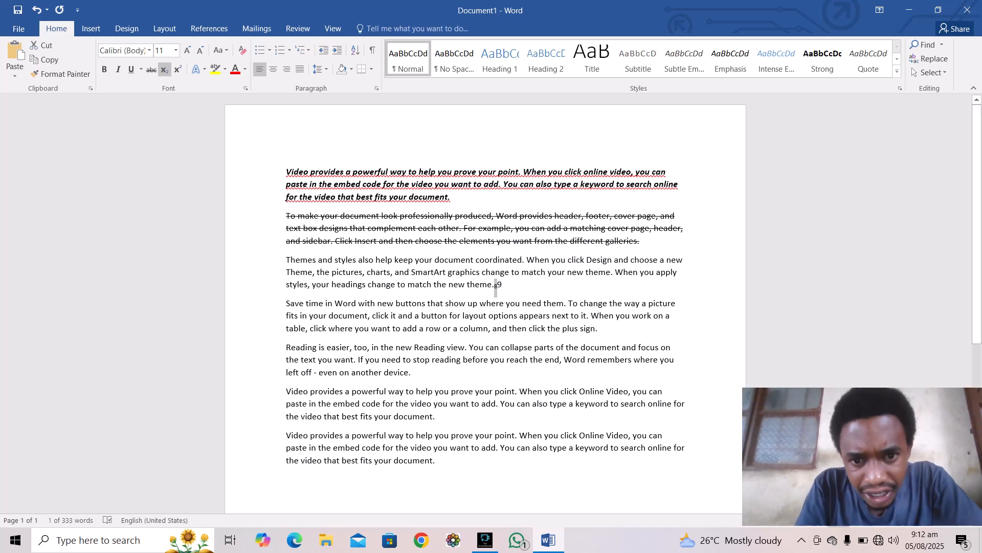
key(End)
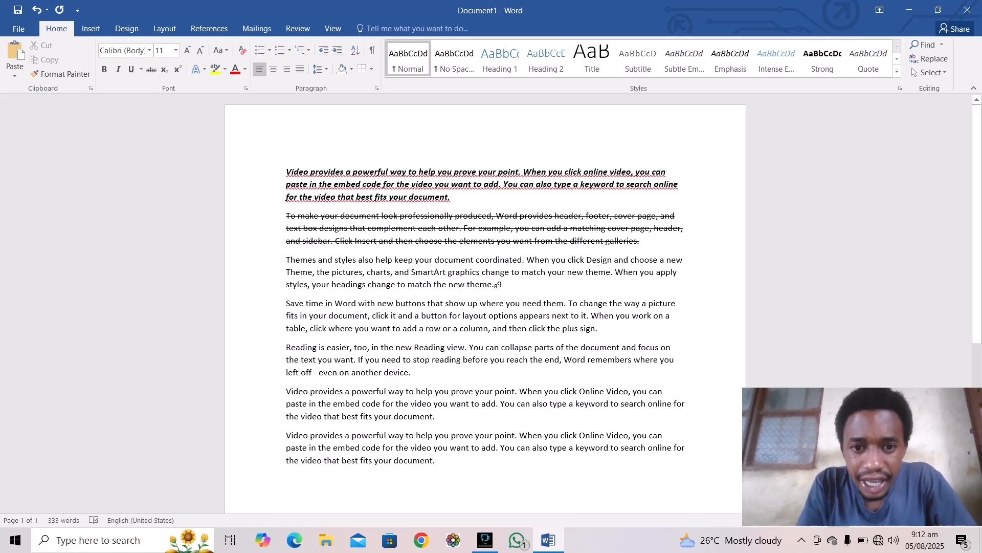
key(shift+Left)
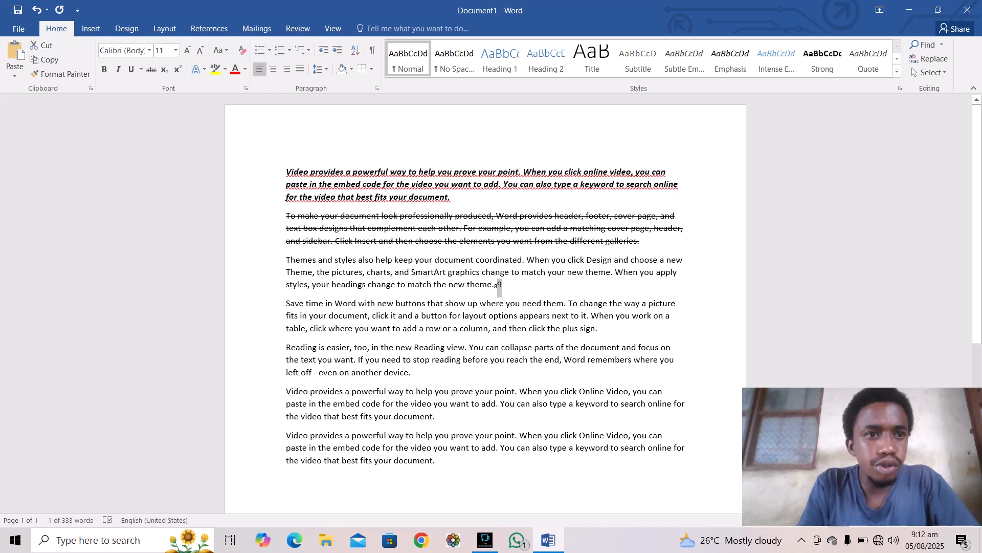
click(177, 70)
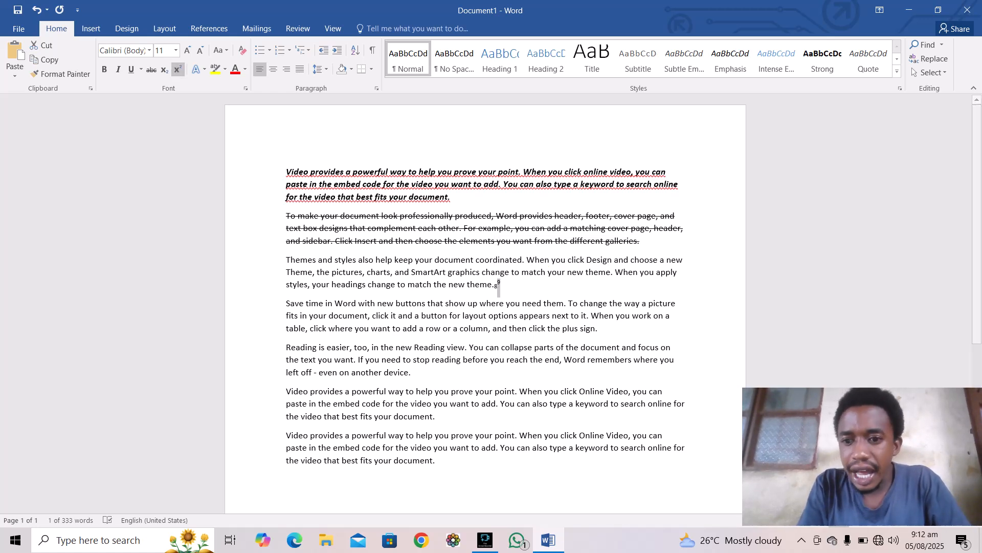
drag(862, 456, 907, 357)
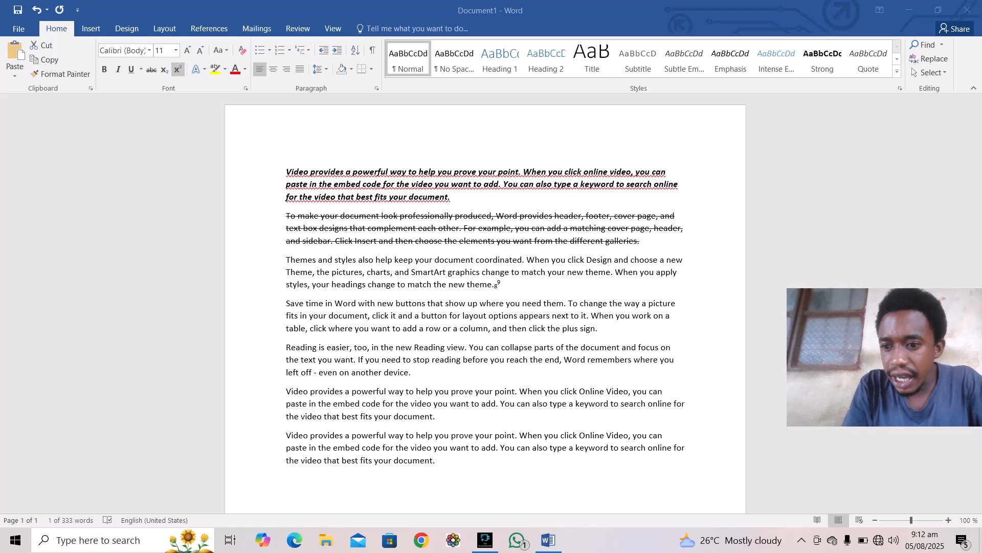
key(alt+Tab)
scroll(486, 307, up, 3)
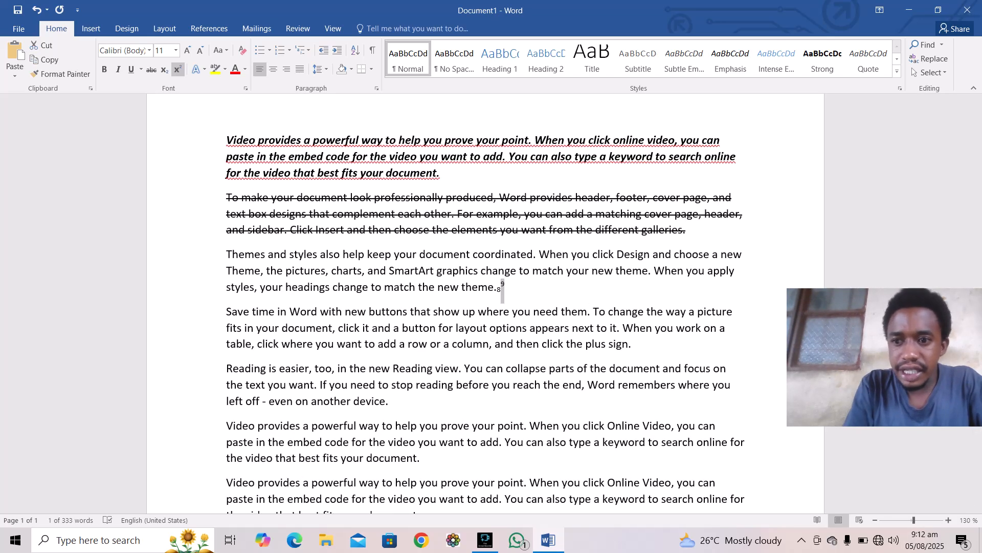
drag(888, 302, 875, 401)
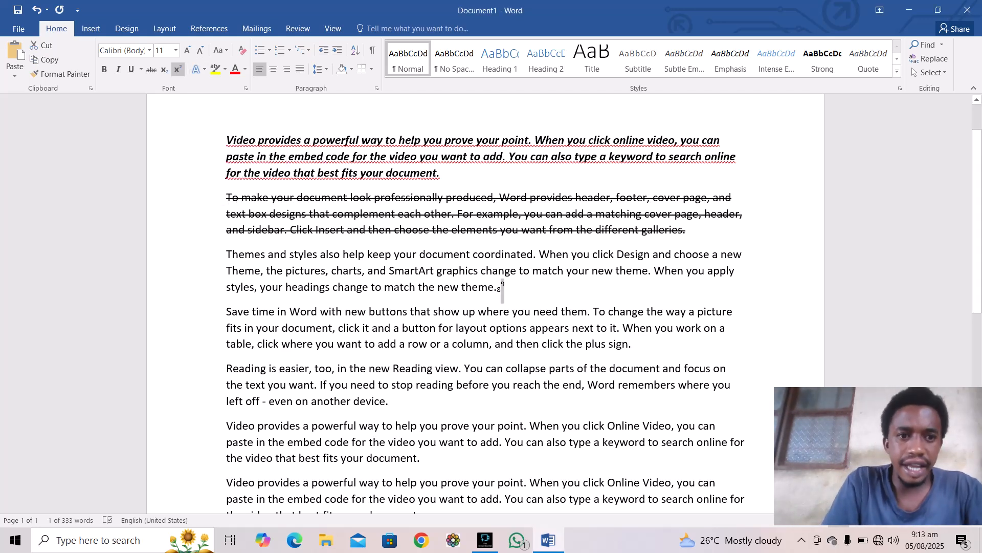
Step: Apply the orange outline text effect to the 'Themes and styles also help…' paragraph
drag(226, 254, 563, 290)
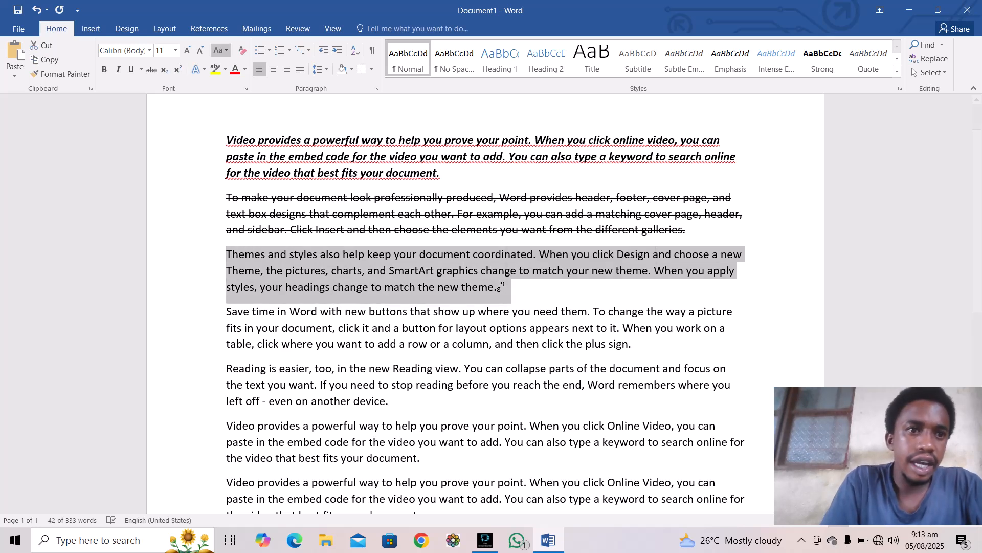
click(199, 70)
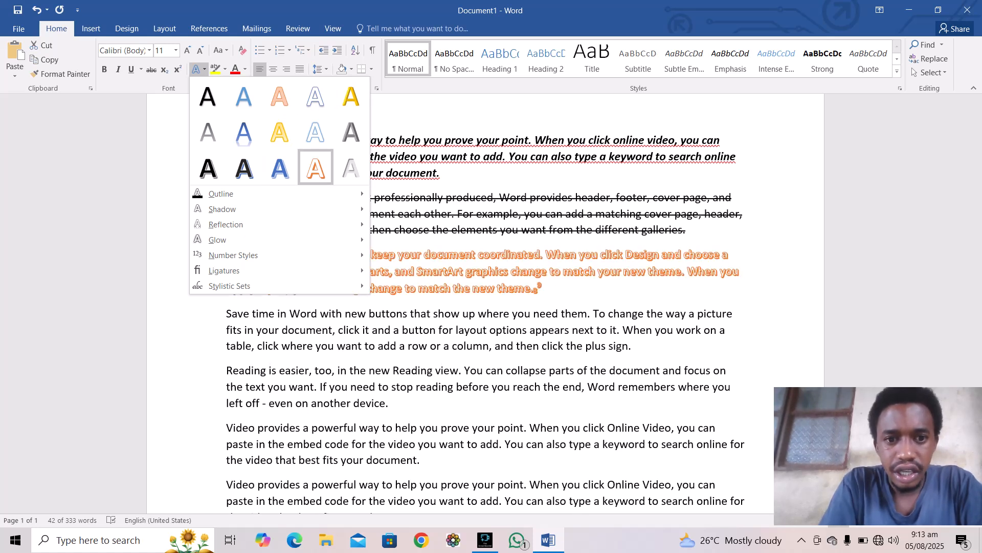
click(315, 166)
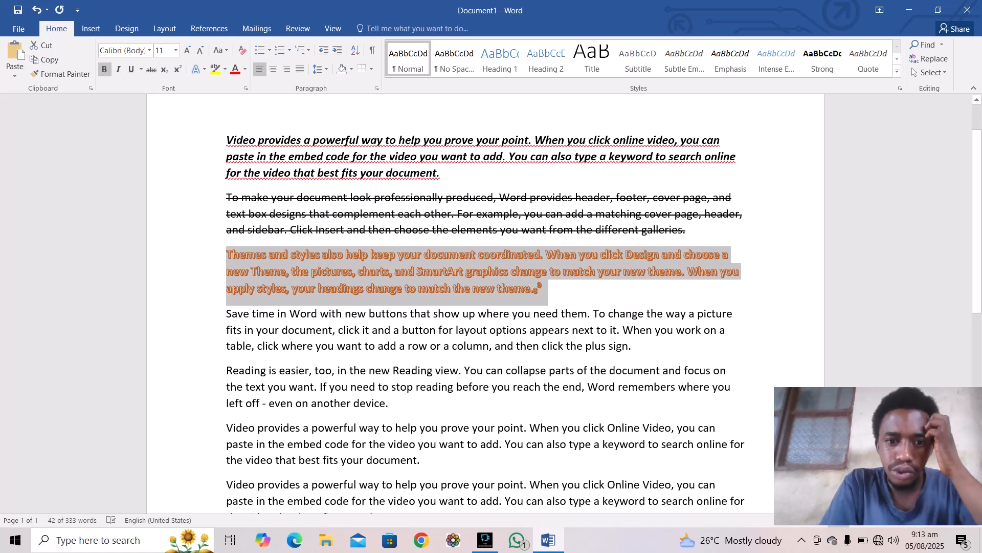
click(633, 346)
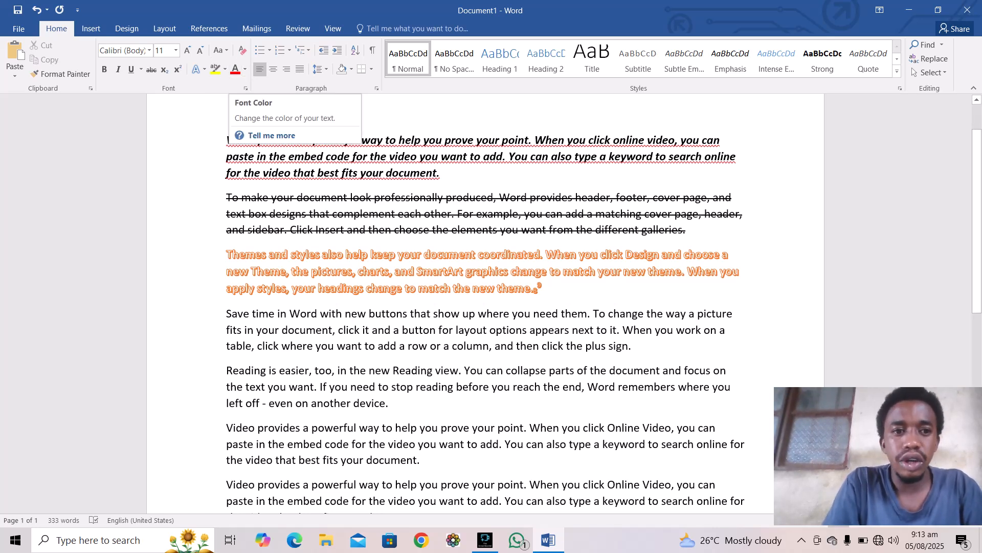
Step: Highlight the 'Save time in Word…' paragraph in yellow and colour its text dark blue
drag(227, 314, 632, 346)
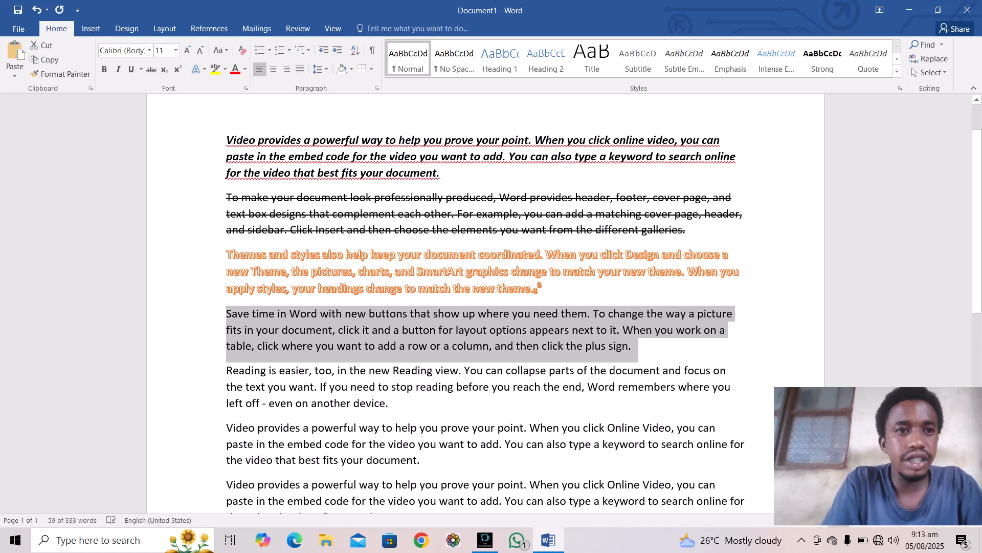
click(215, 69)
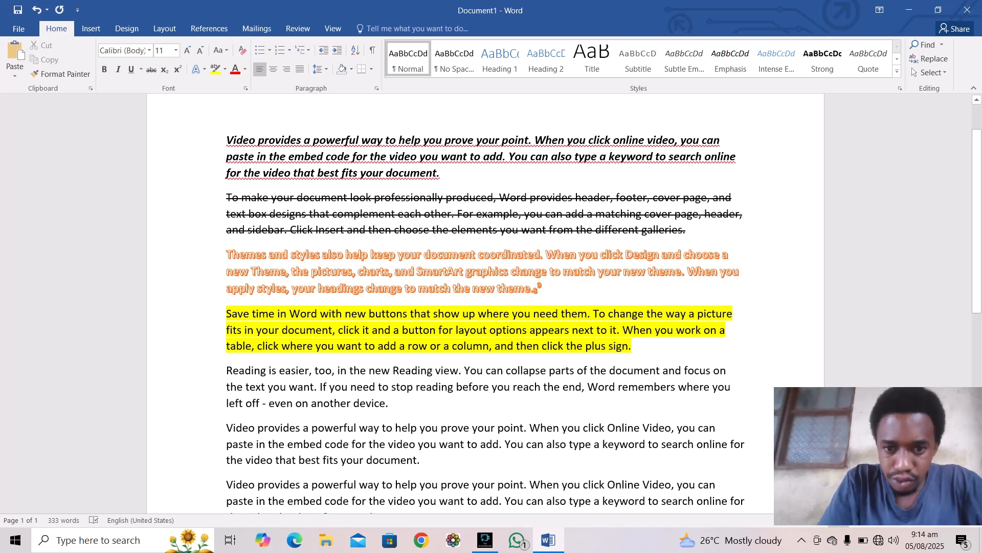
drag(226, 313, 638, 345)
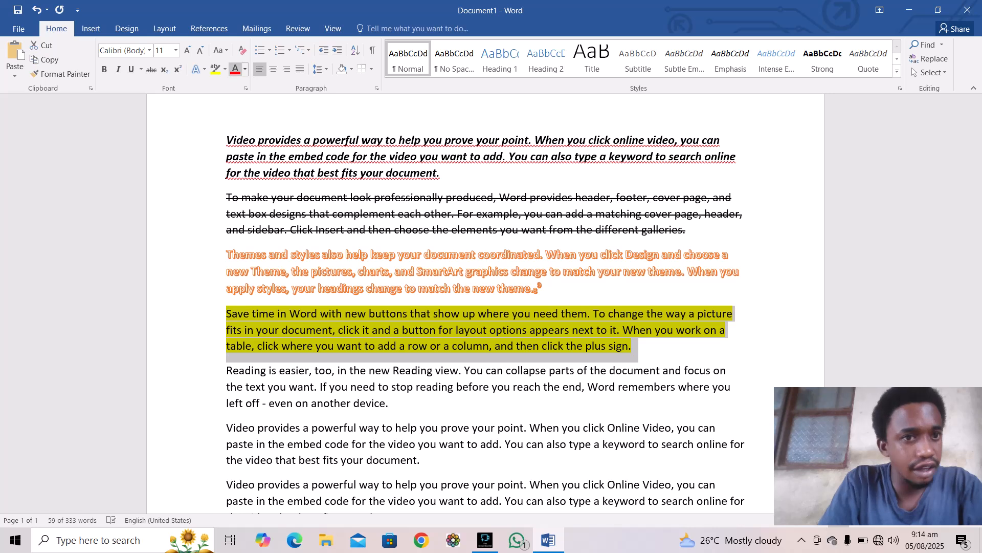
click(235, 69)
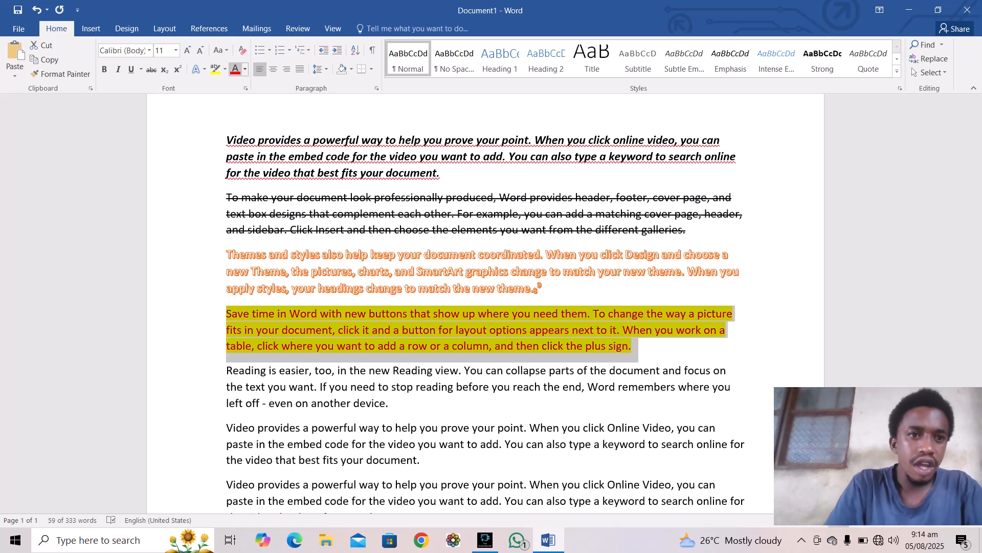
click(245, 69)
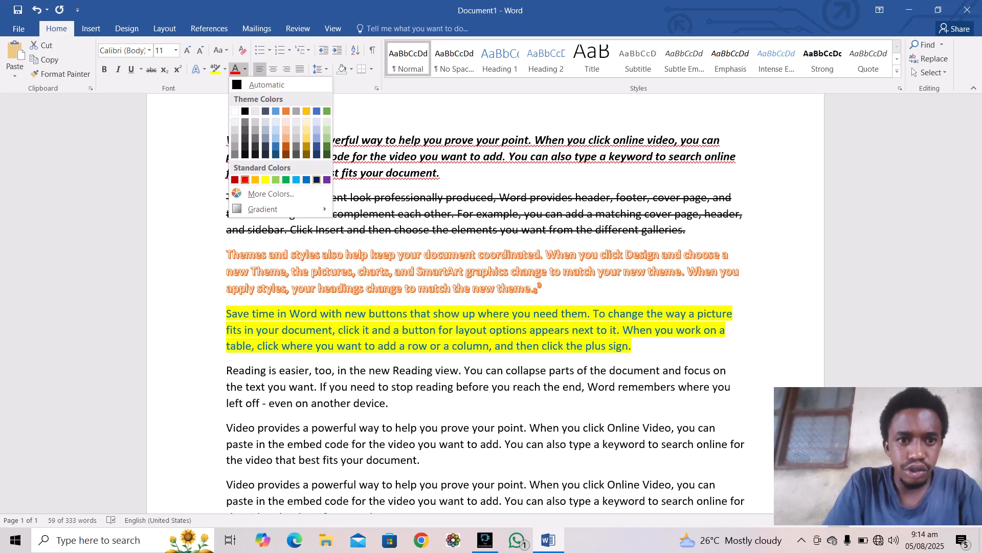
click(316, 179)
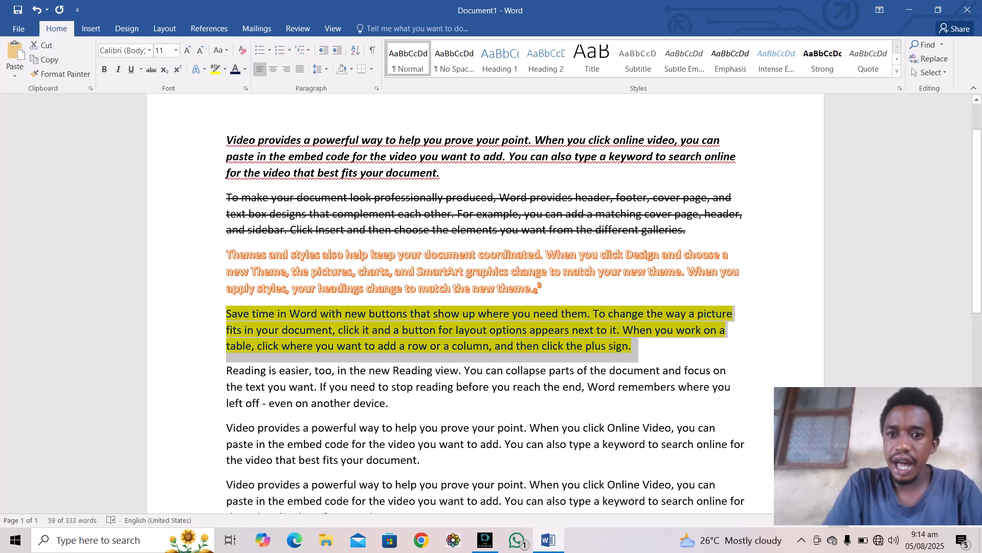
click(633, 346)
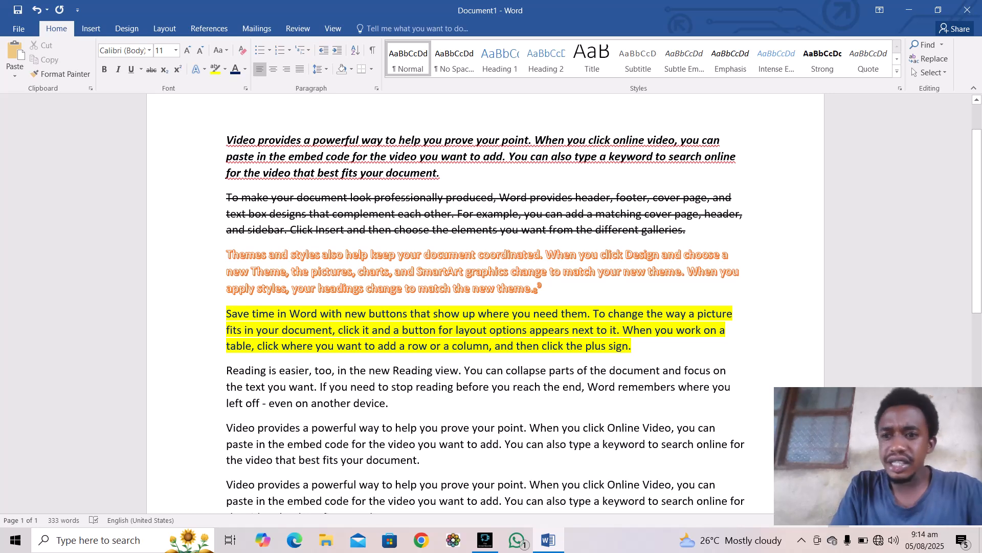
scroll(481, 307, down, 2)
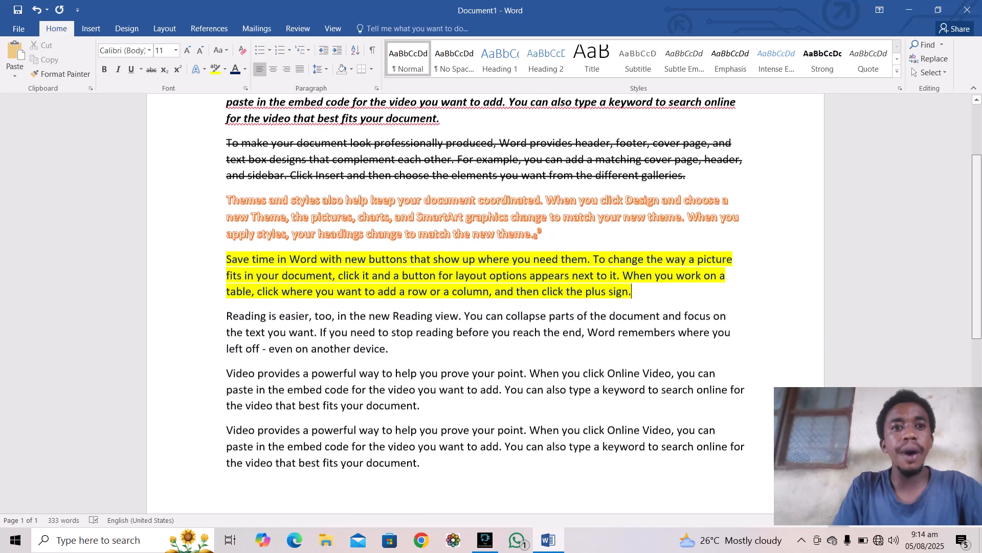
Step: Apply checkmark bullets to the four paragraphs from 'Save time in Word…' to the end
scroll(481, 307, down, 2)
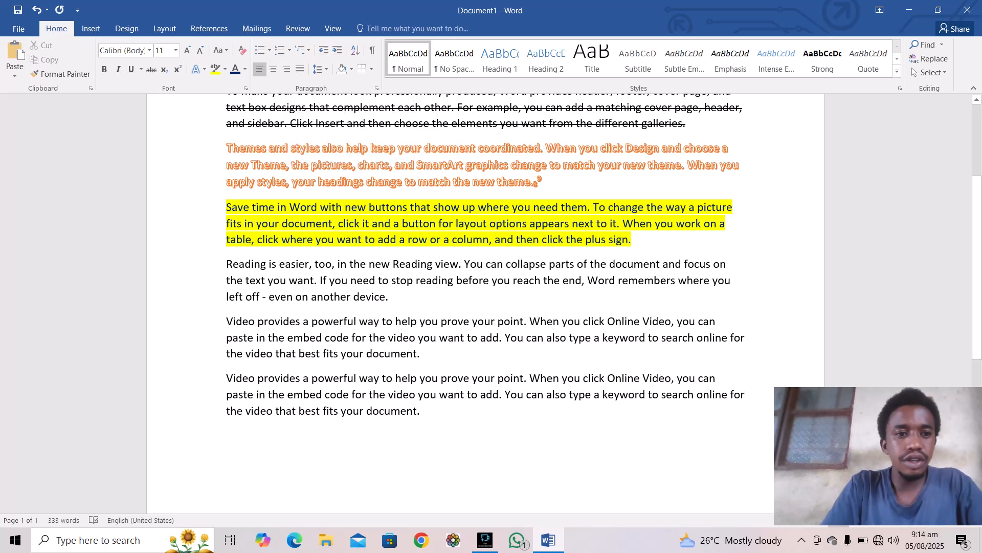
drag(227, 207, 425, 417)
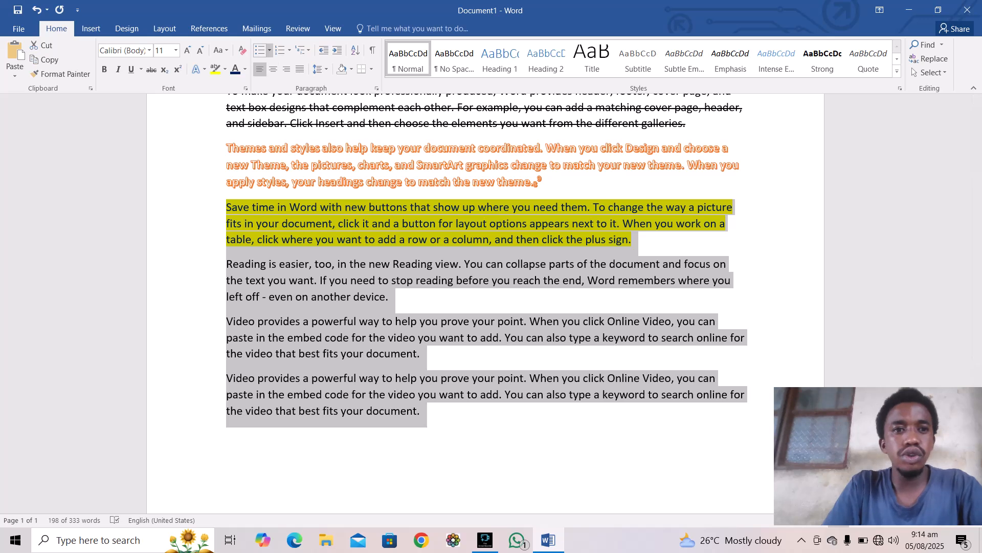
click(269, 50)
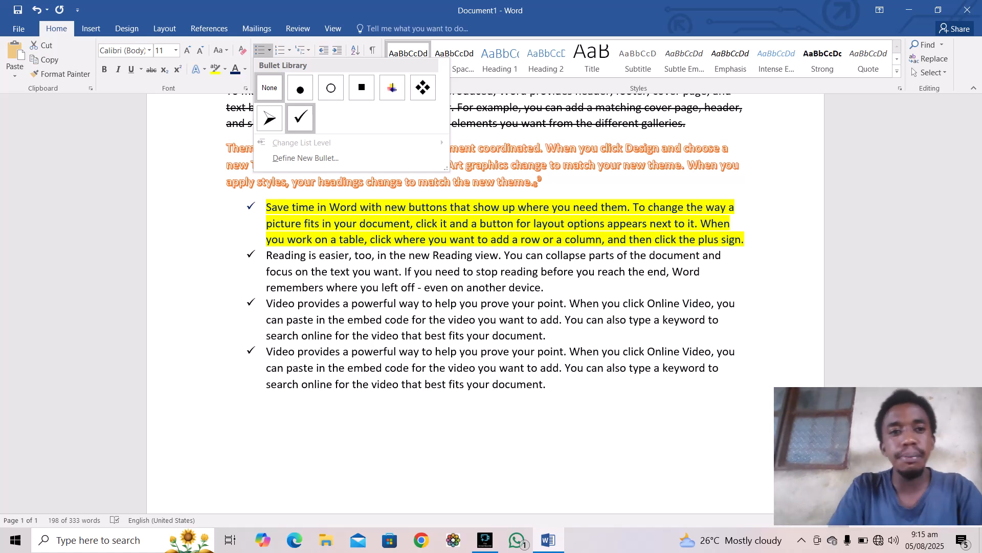
click(301, 117)
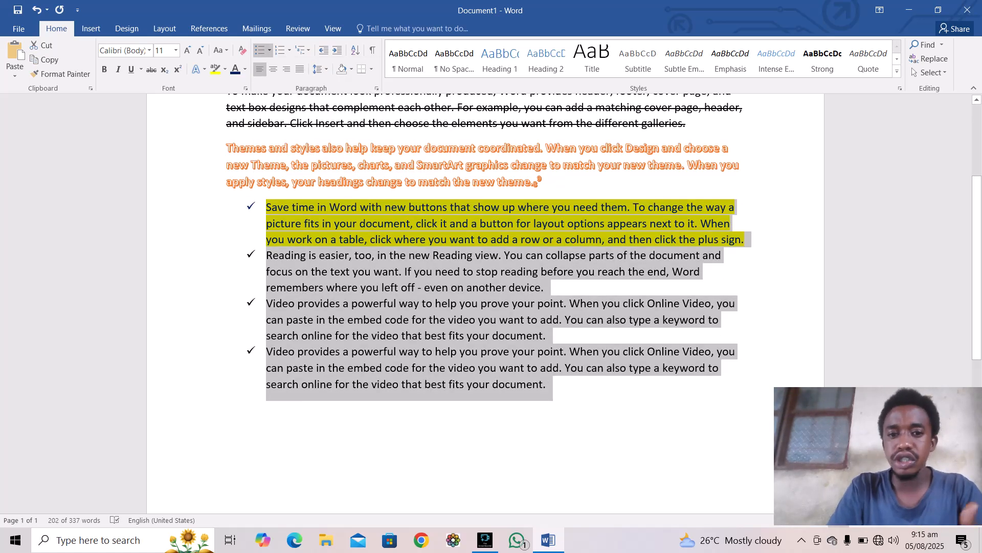
click(547, 384)
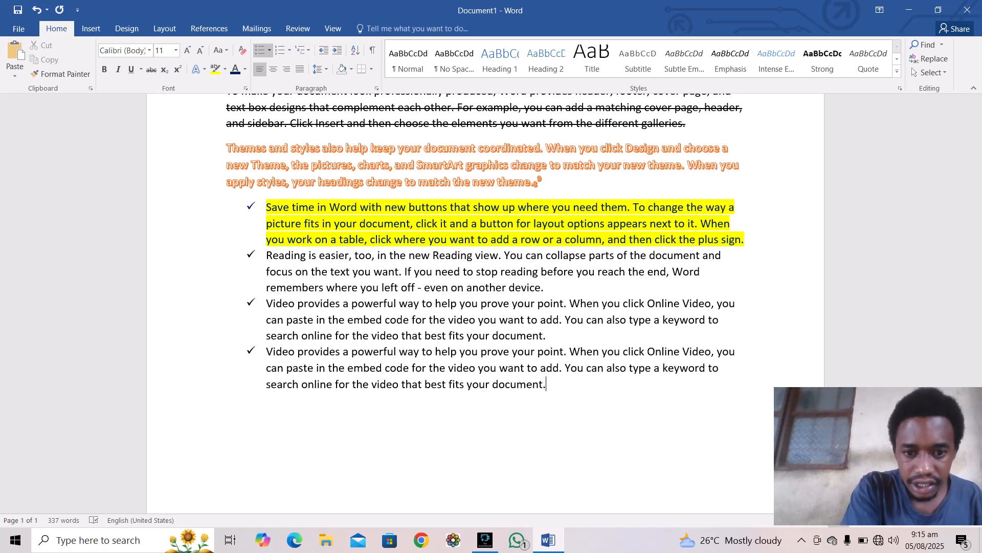
Step: Add a 'Computer' check-mark bullet at the end of the list, with an empty bullet below it
key(Return)
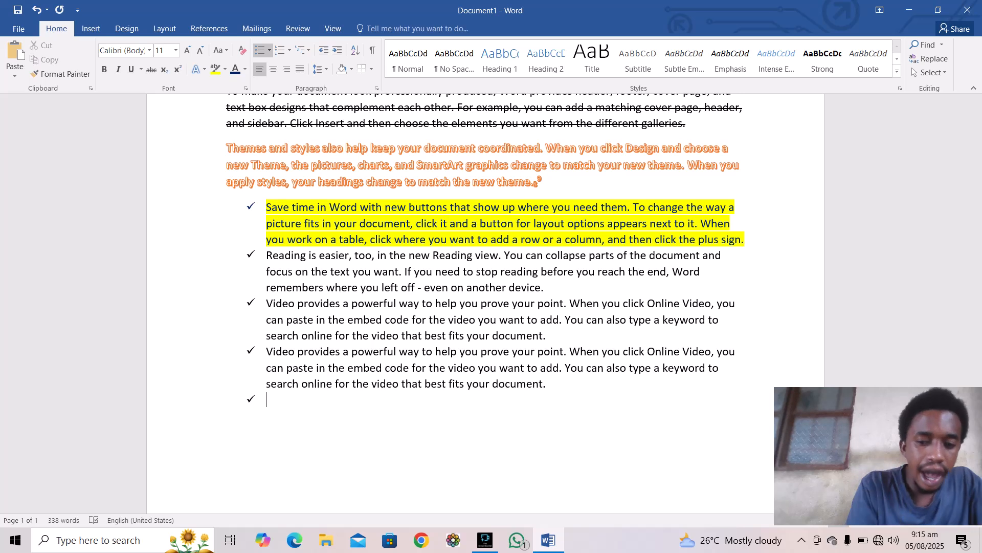
text(computer)
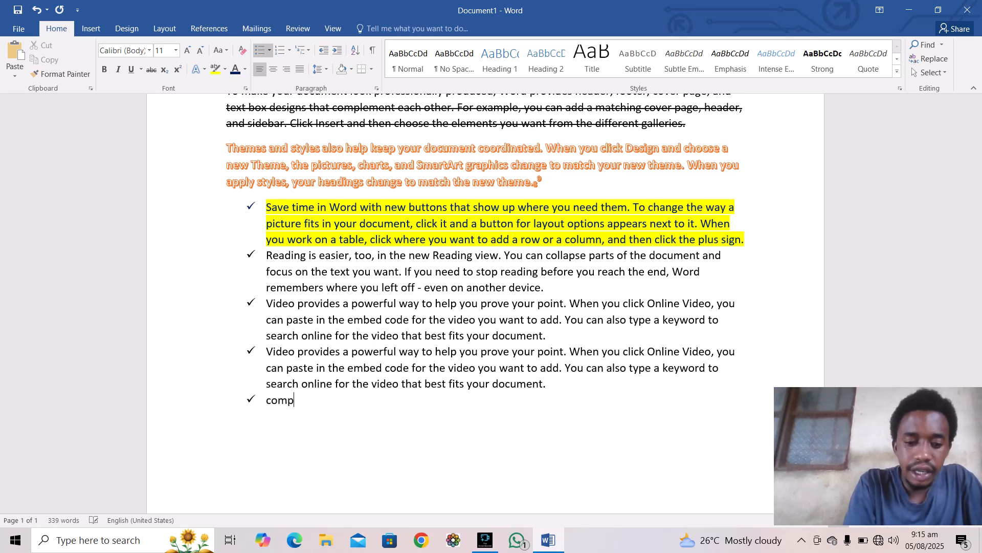
key(Return)
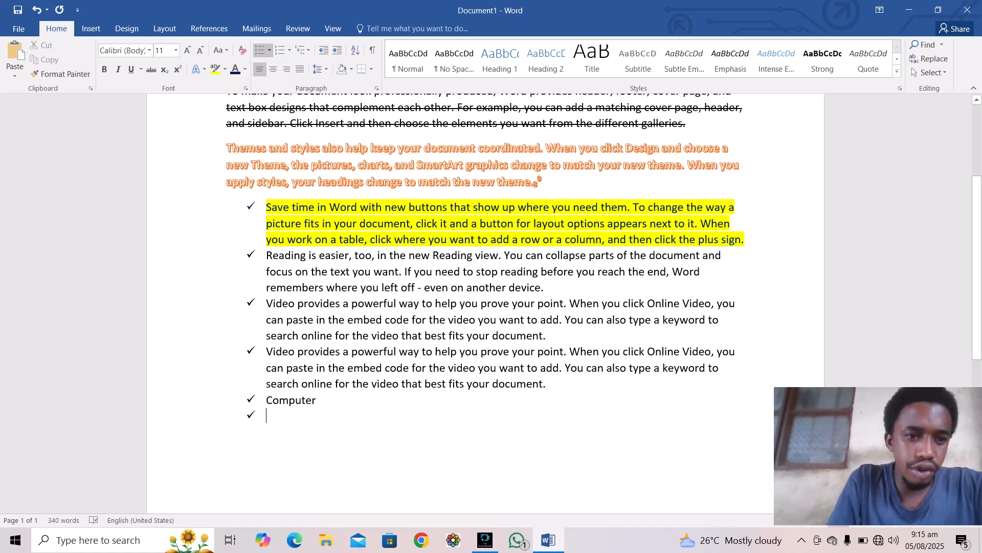
drag(257, 182, 314, 368)
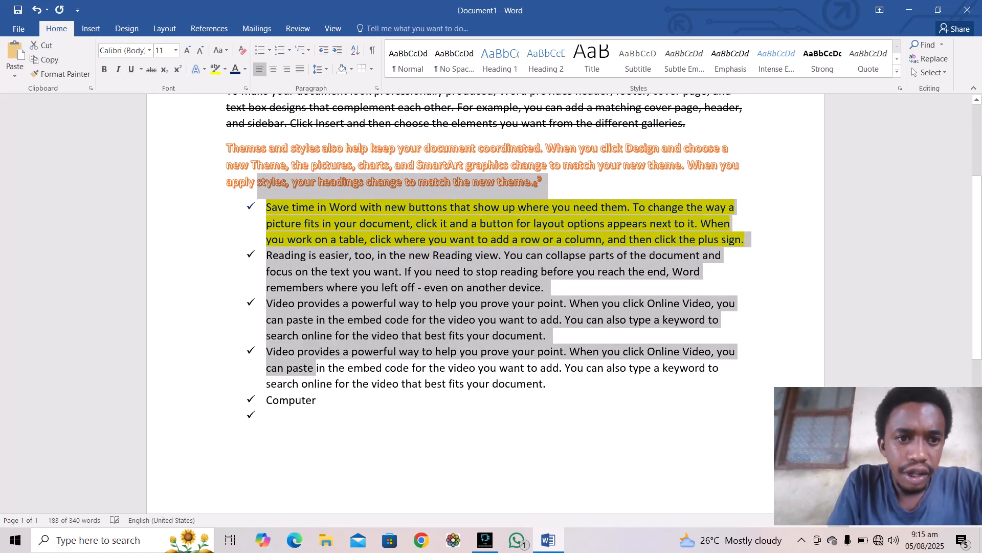
Step: Select the whole list and renumber it with Roman numerals I. to VI
click(266, 207)
drag(267, 207, 271, 417)
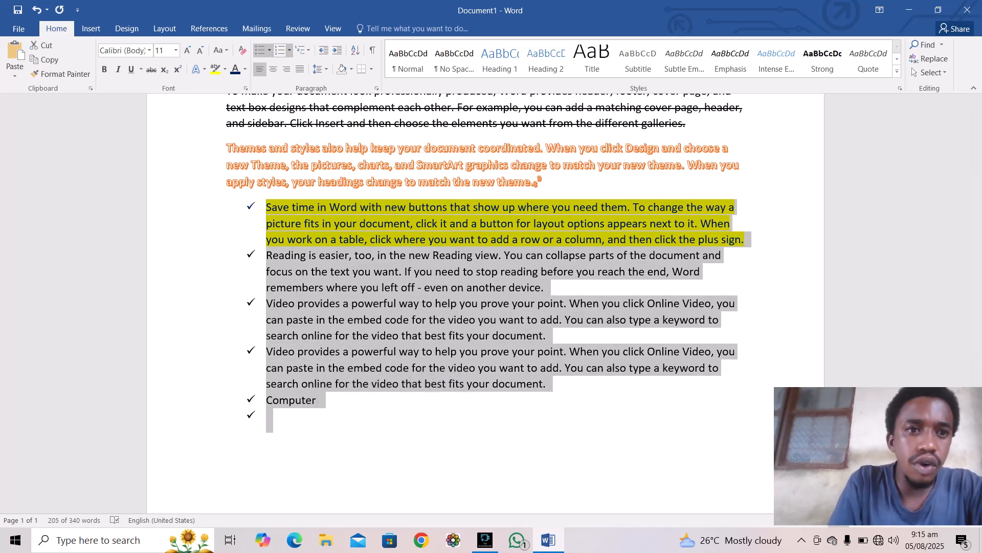
click(289, 50)
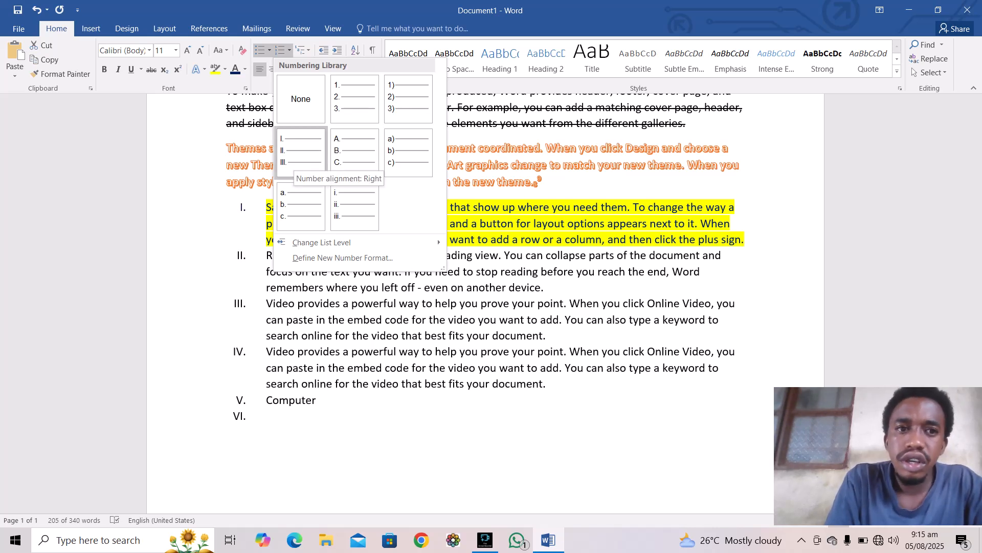
click(300, 153)
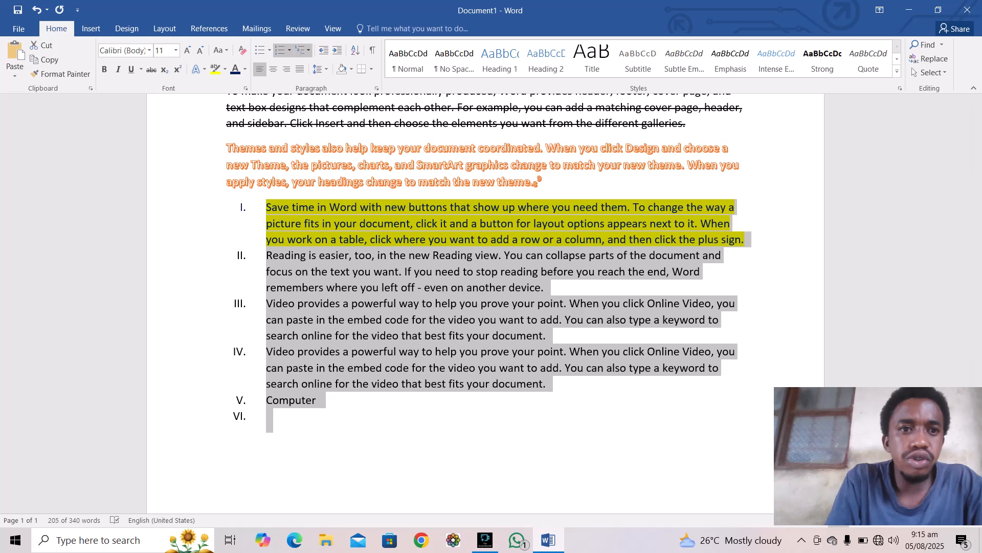
click(303, 49)
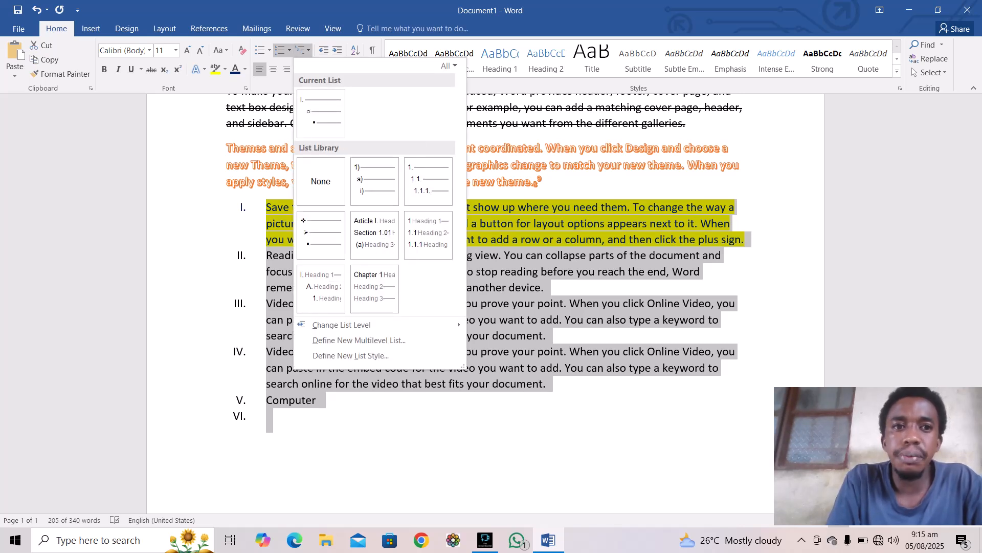
key(Escape)
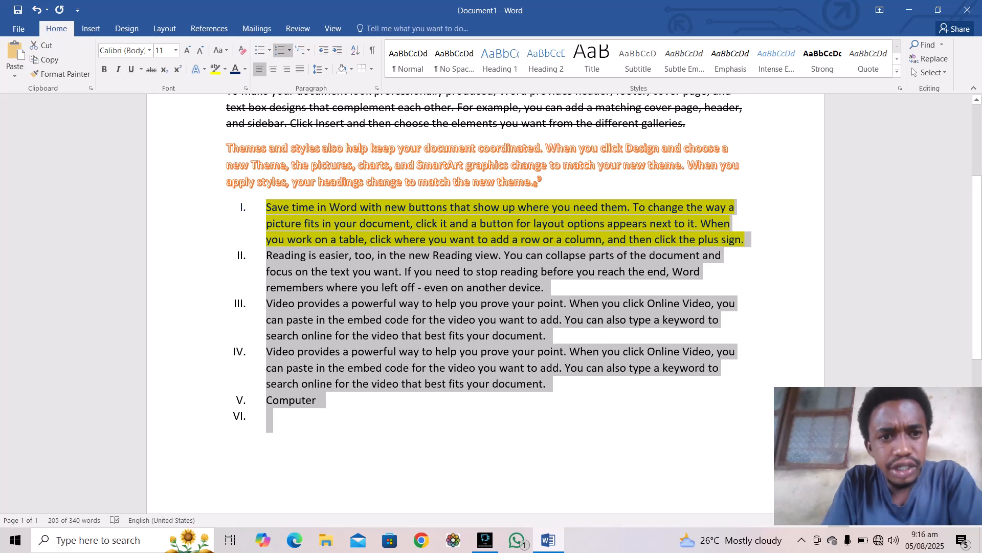
Step: Try centre, right and justified alignment on the list, then return it to left alignment
click(274, 69)
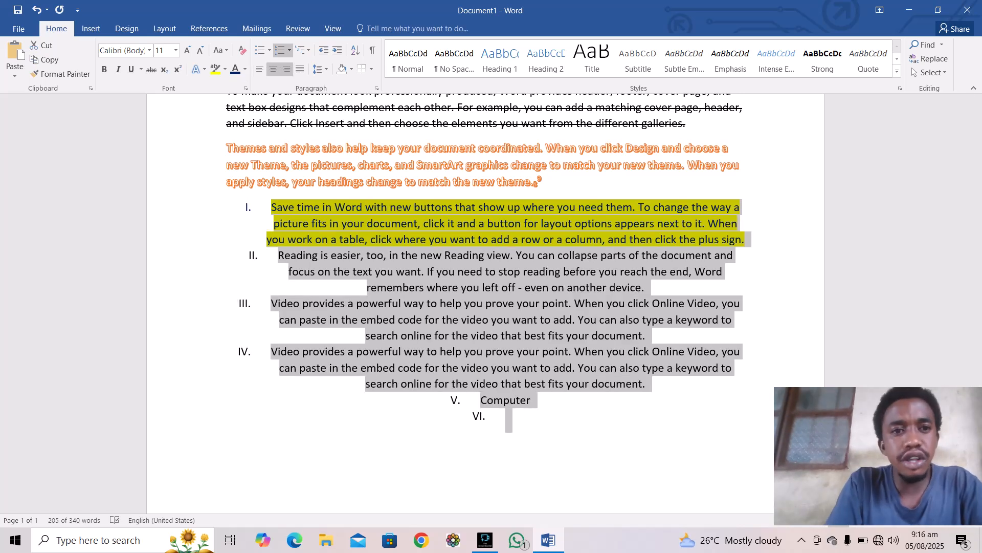
click(287, 69)
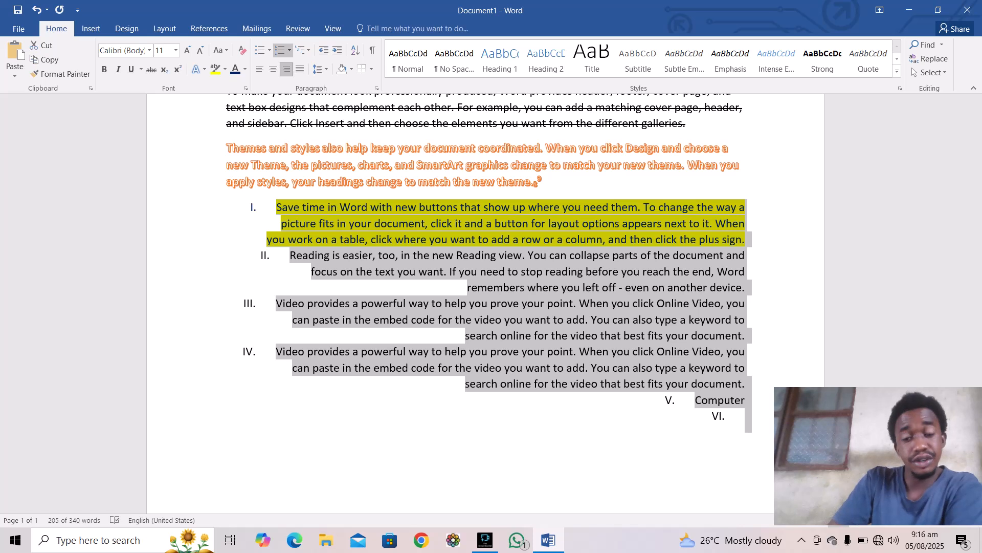
click(300, 68)
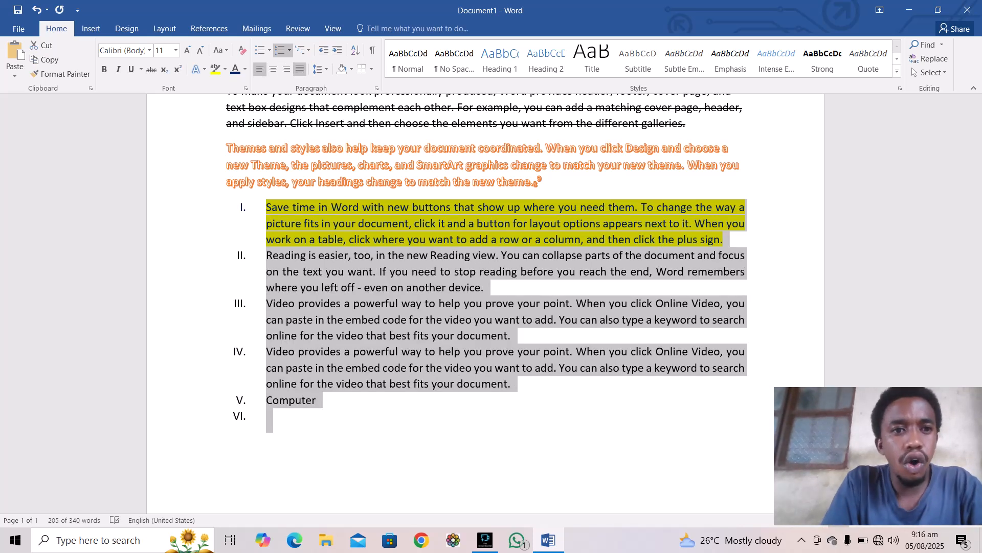
click(260, 68)
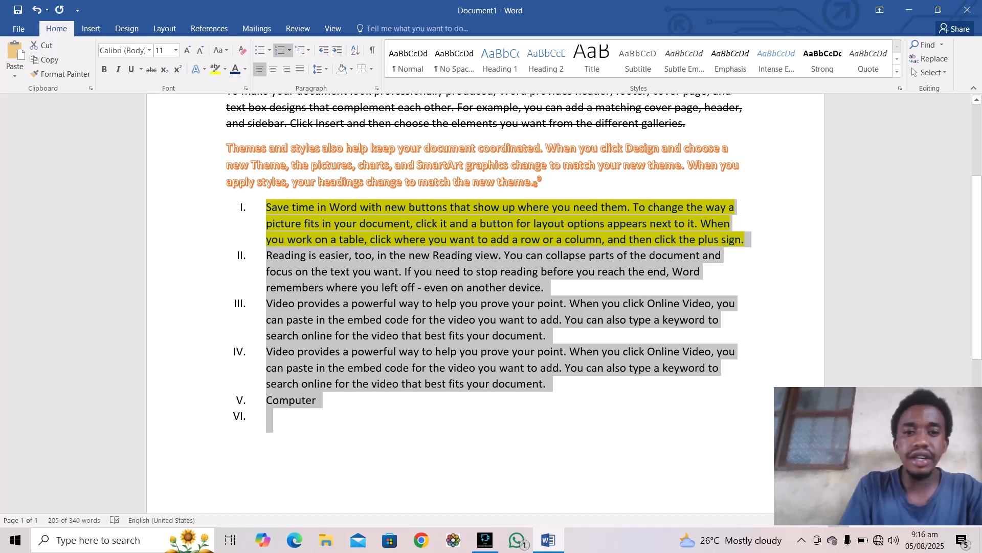
Step: Remove numbering from the empty last item and type the address line in its place
click(266, 416)
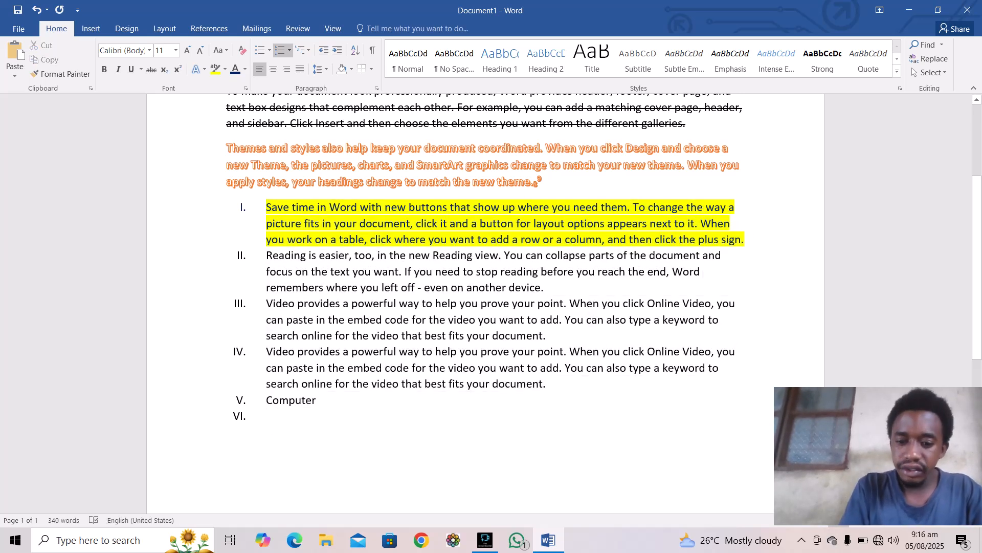
key(Return)
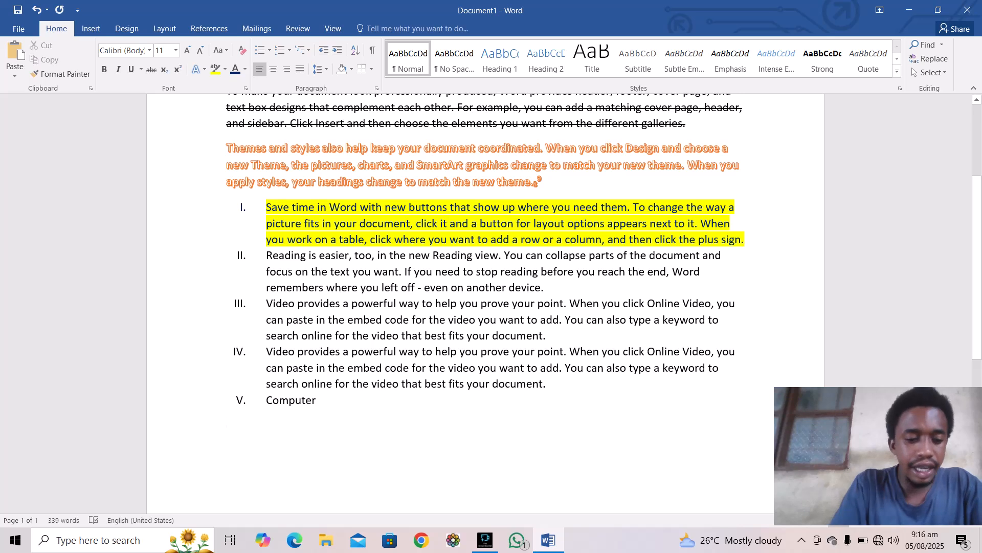
text(upp)
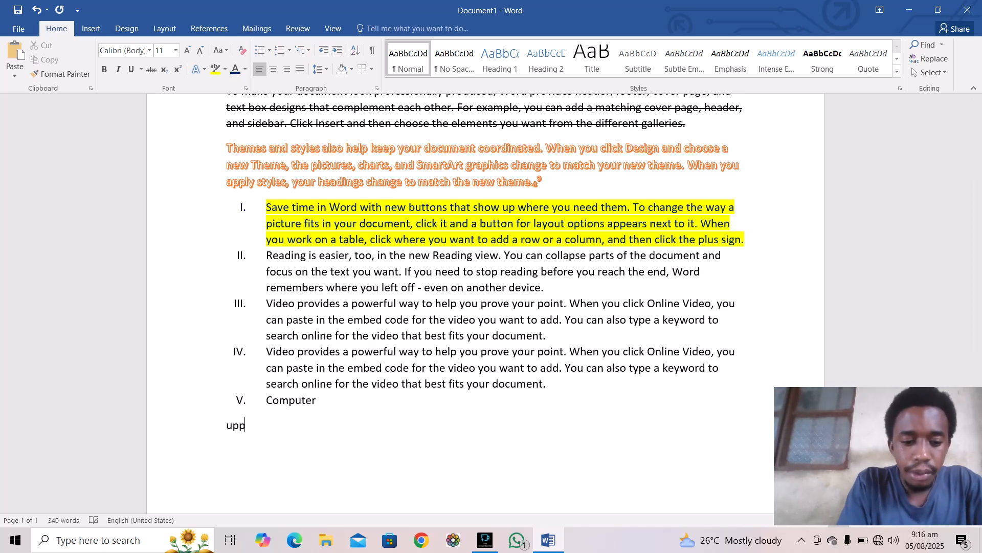
text(er geo)
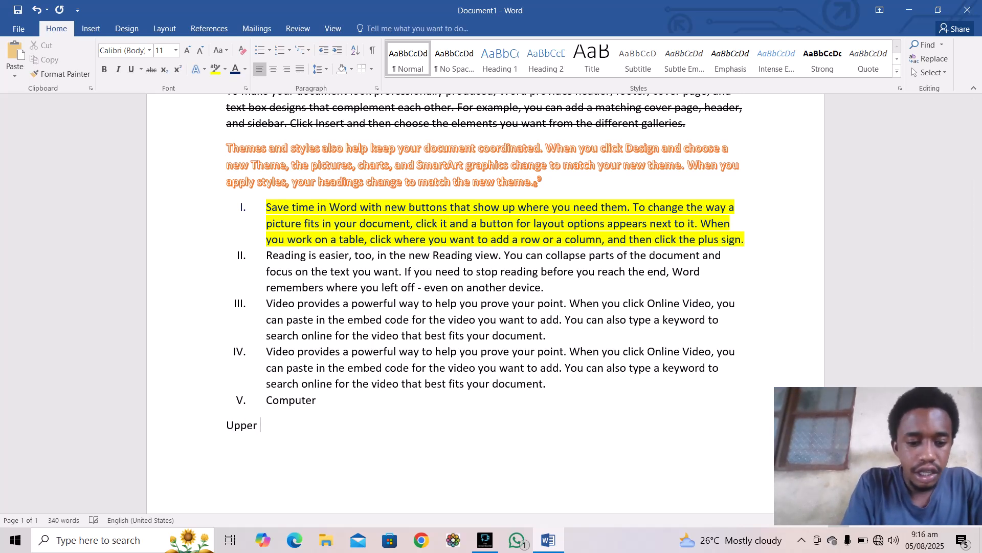
key(BackSpace)
key(BackSpace)
key(BackSpace)
key(BackSpace)
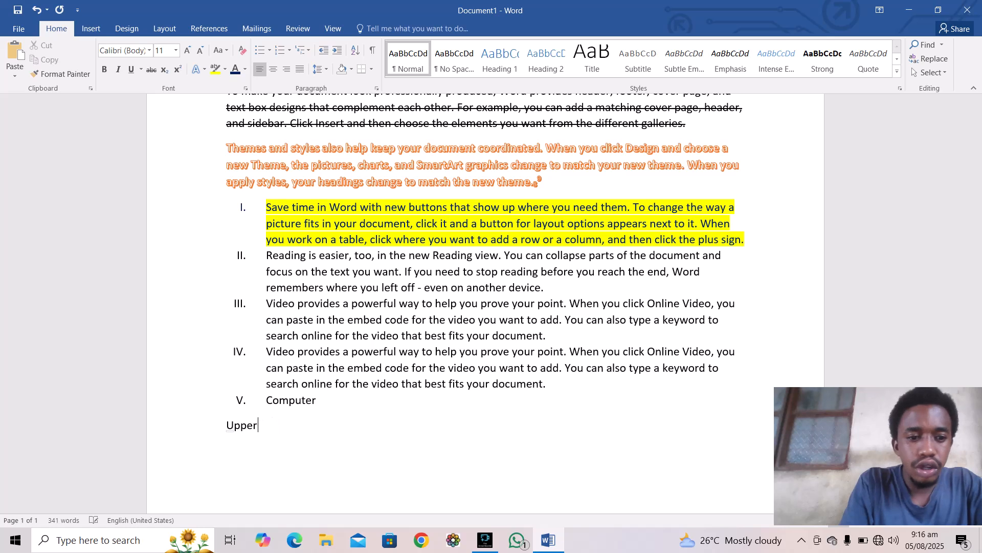
text(george)
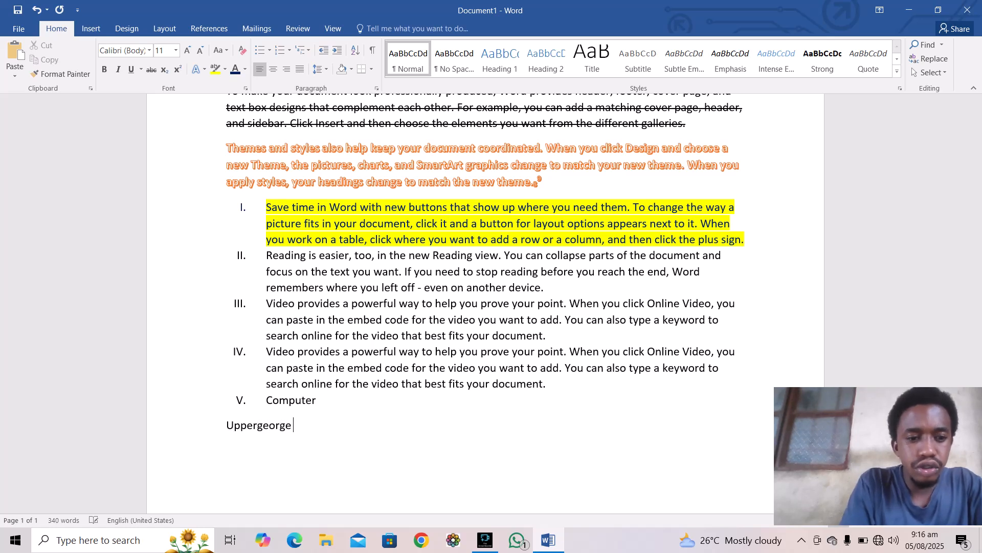
key(BackSpace)
key(BackSpace)
key(BackSpace)
key(BackSpace)
key(BackSpace)
key(BackSpace)
key(BackSpace)
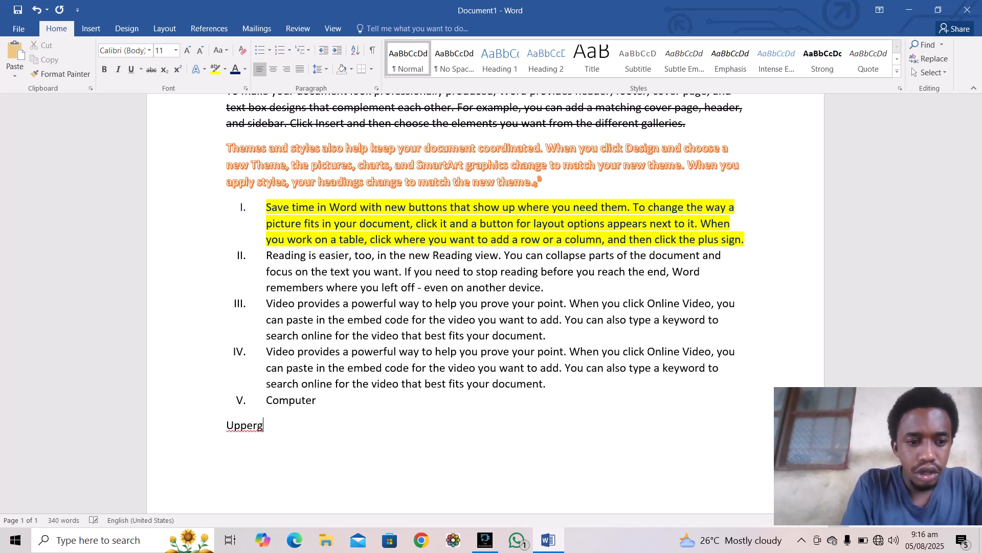
text(george)
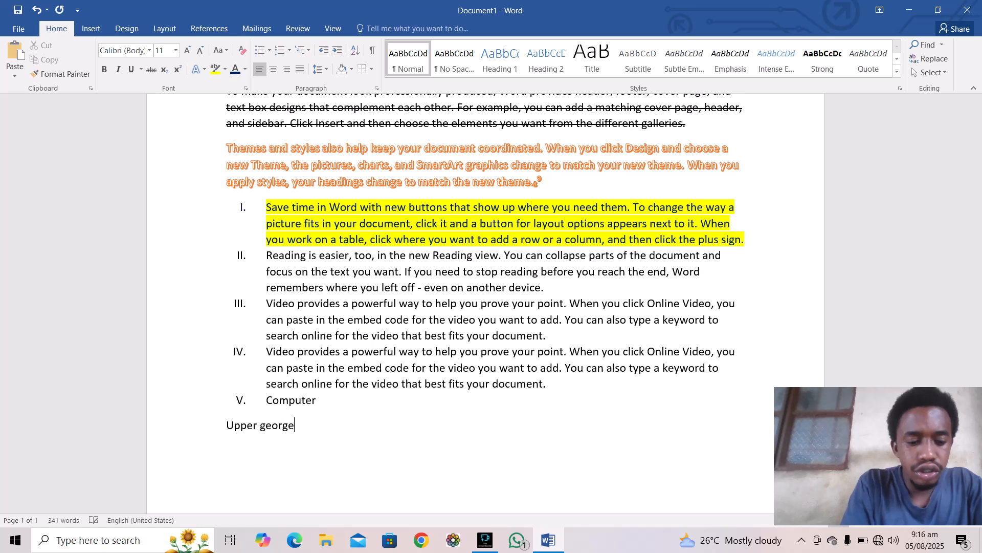
text( brook )
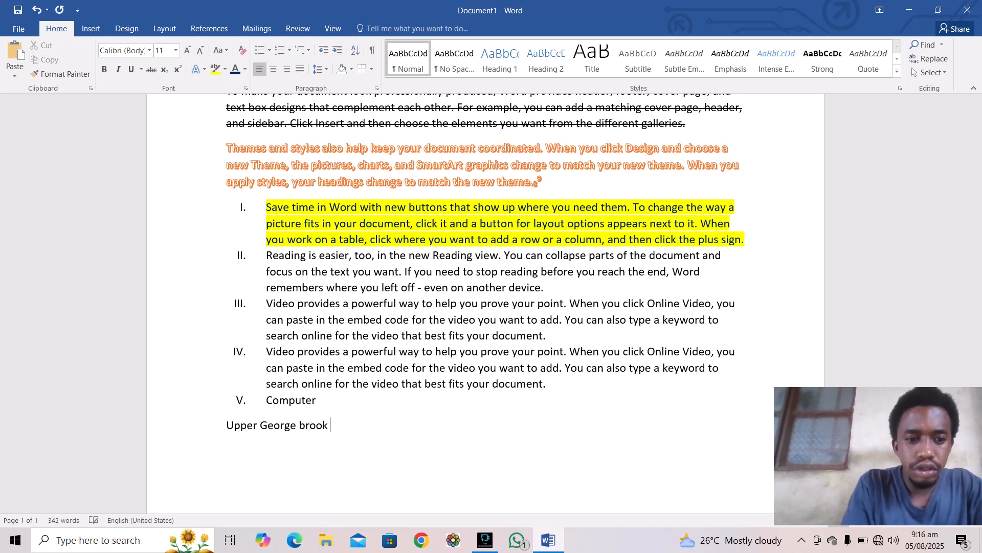
text(dwarzark)
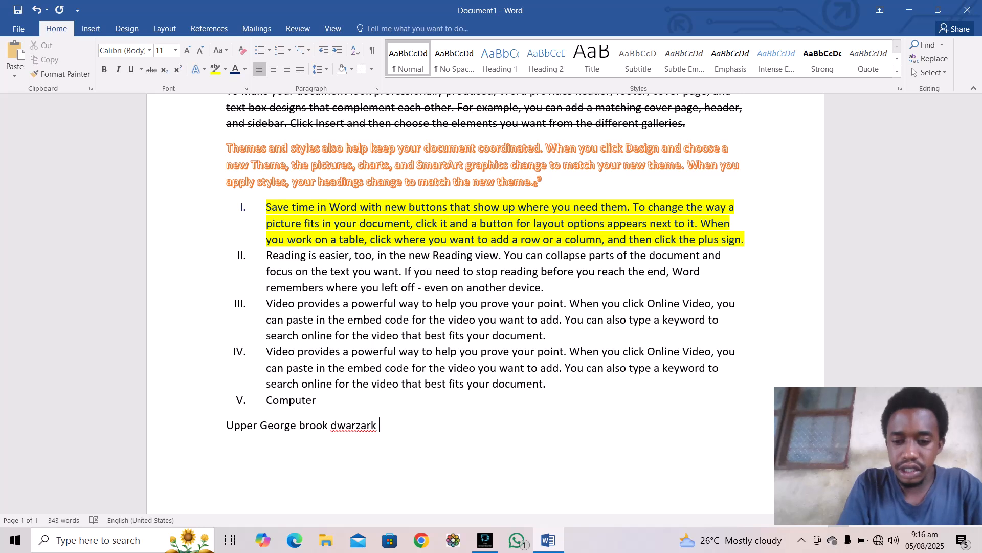
key(BackSpace)
key(BackSpace)
key(BackSpace)
key(BackSpace)
key(BackSpace)
key(BackSpace)
key(BackSpace)
key(BackSpace)
key(BackSpace)
key(BackSpace)
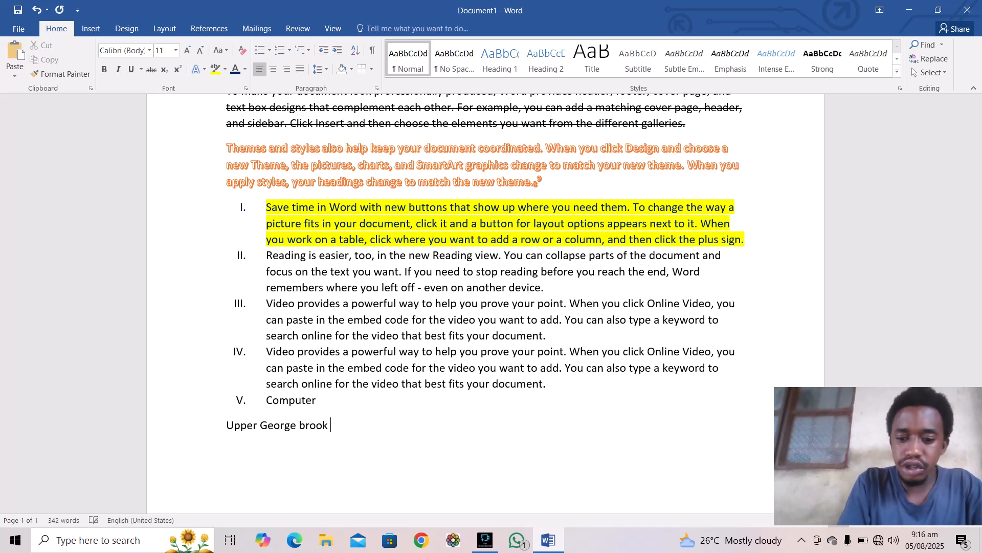
key(Return)
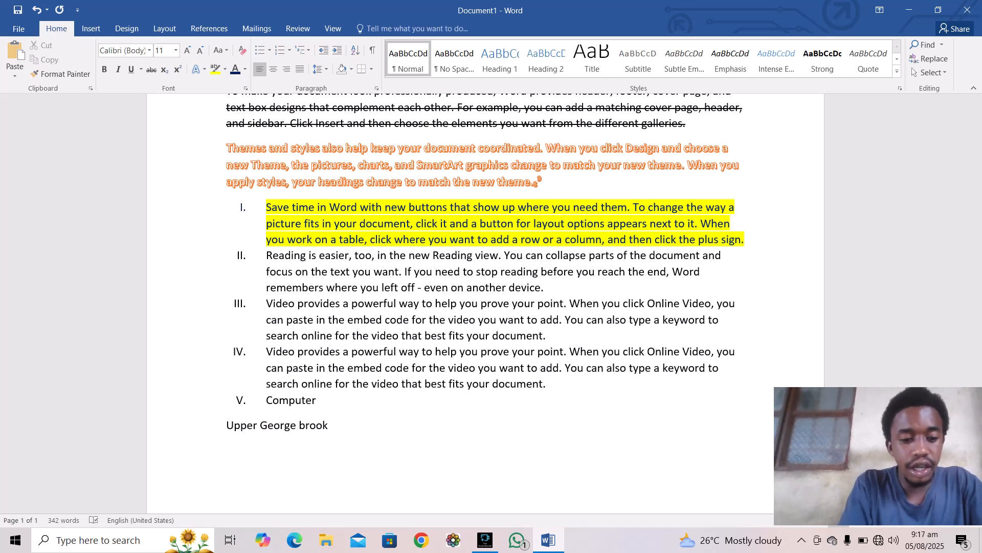
Step: Add the town and date '12th August 2025,' then the contact phone number on the next line
text(freetow)
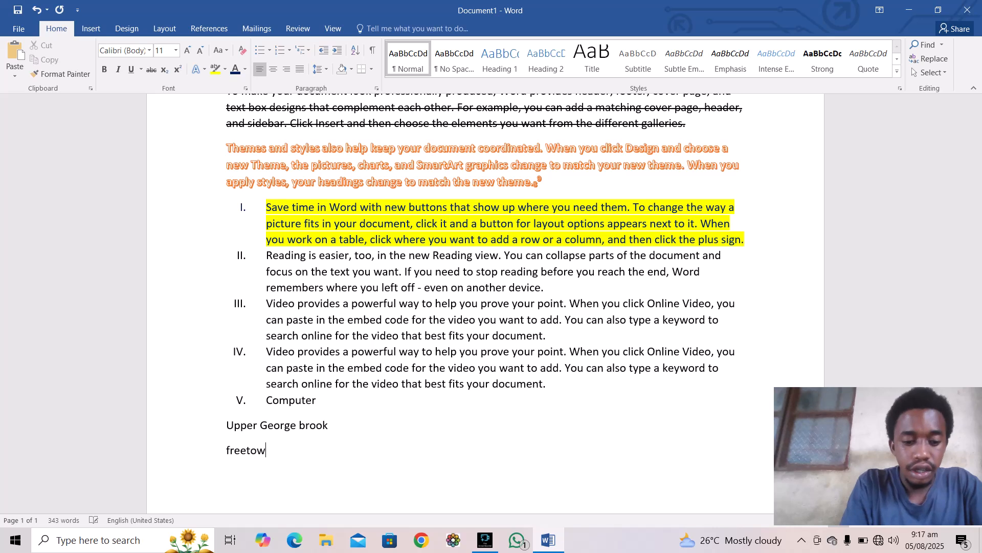
text(n )
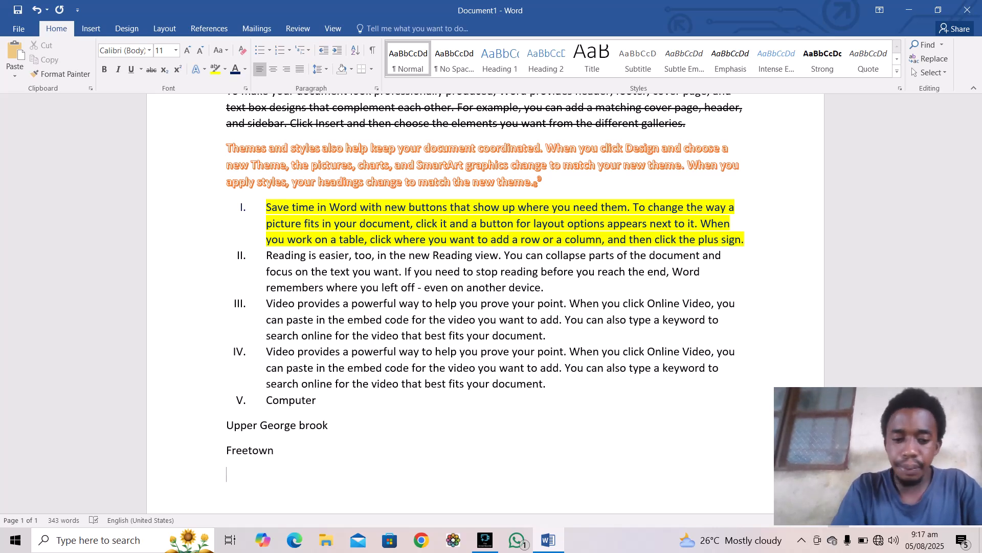
text(12)
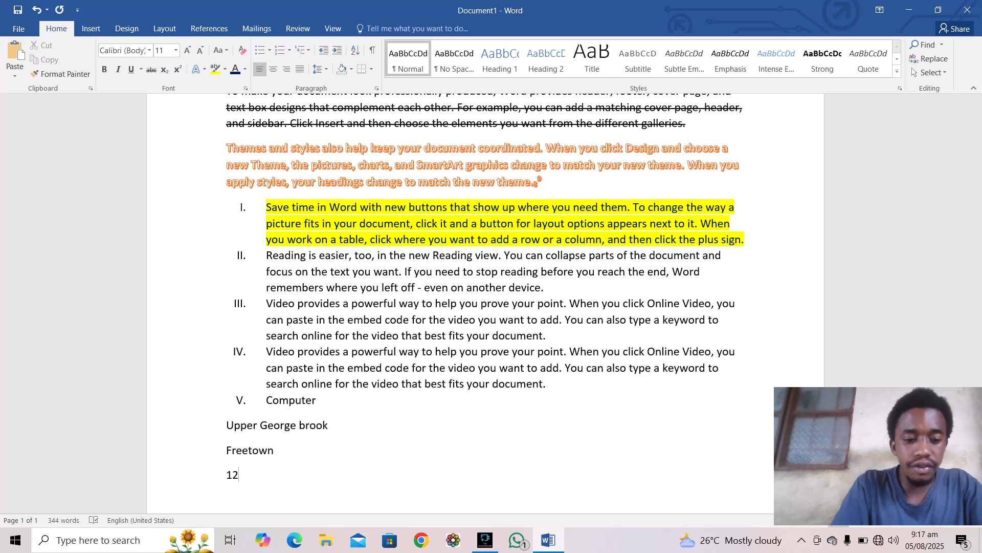
text(th )
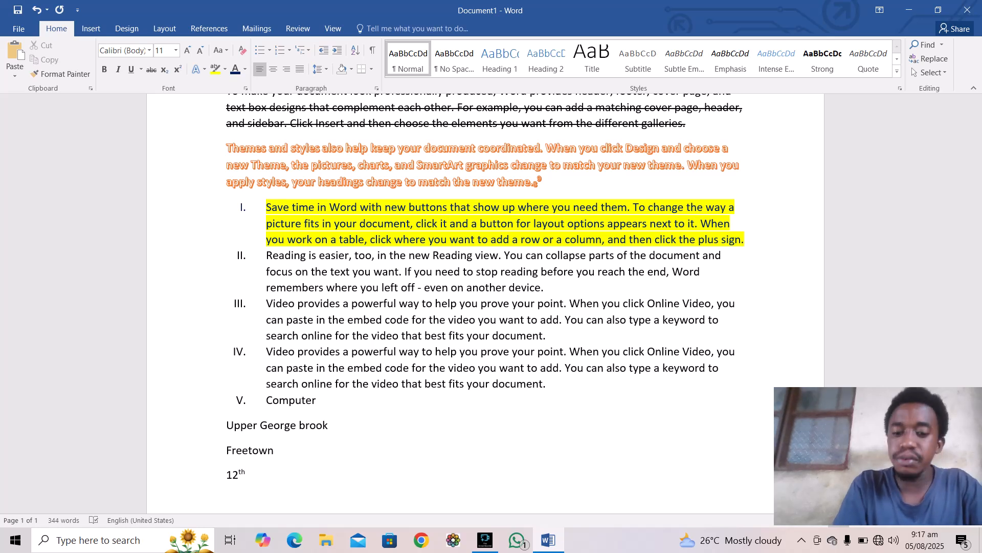
text(Aug)
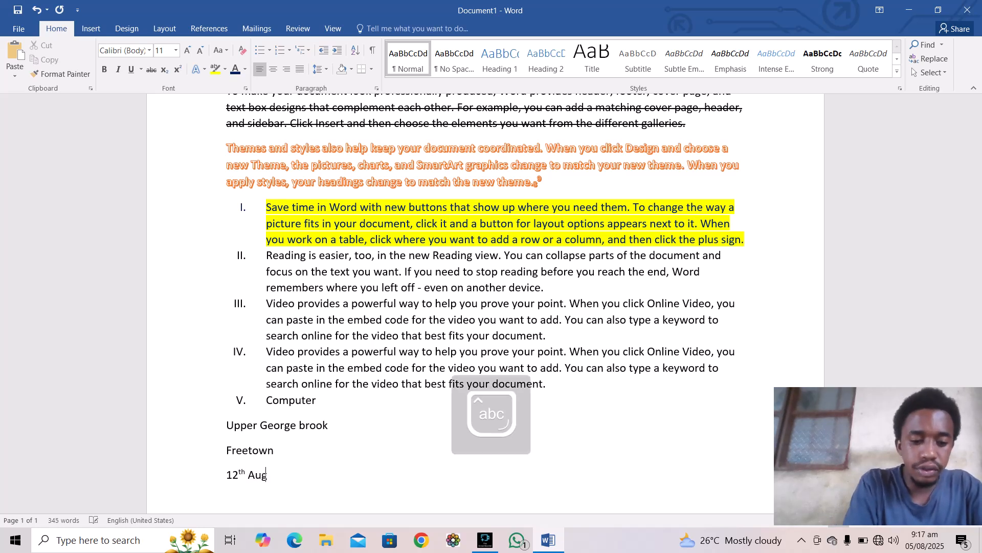
text(ust)
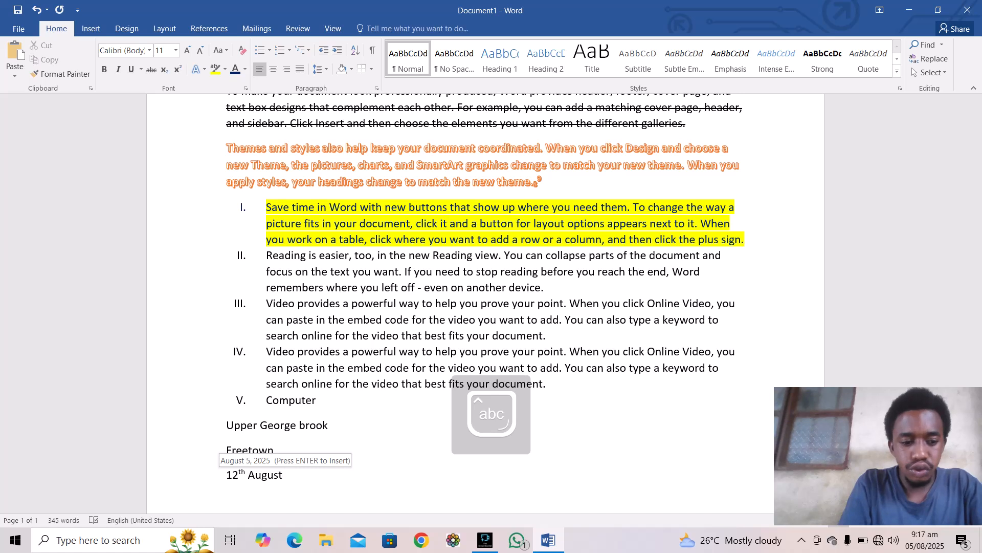
text( 2025,)
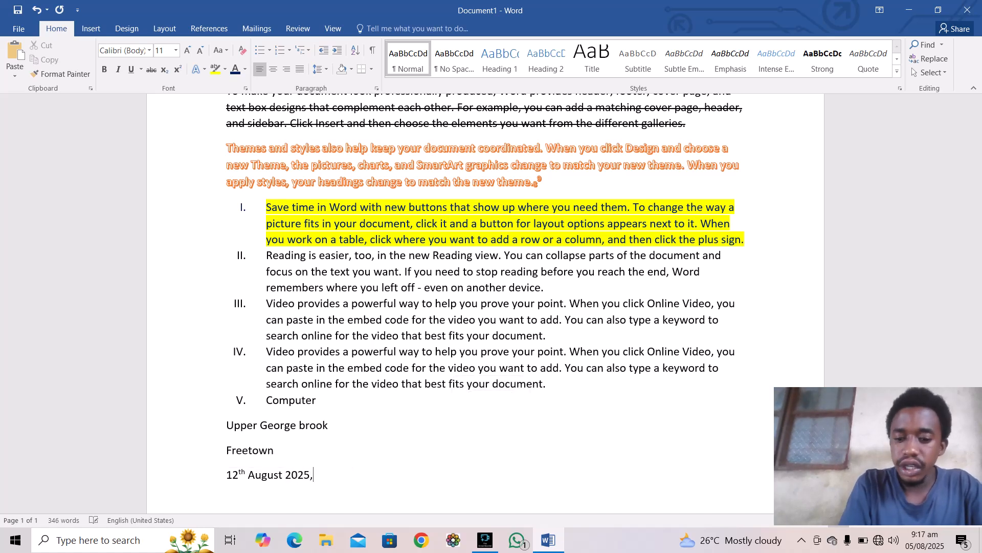
key(Return)
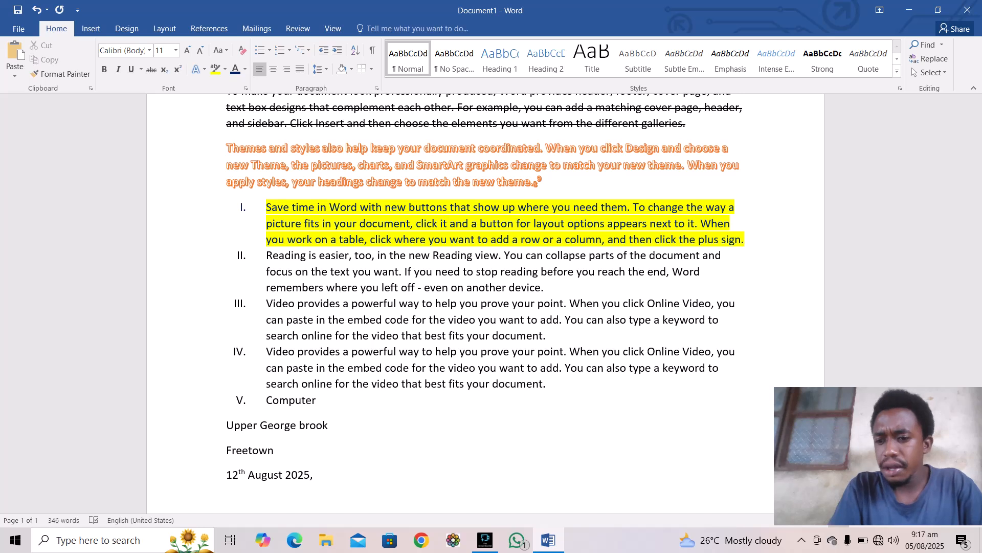
text(0)
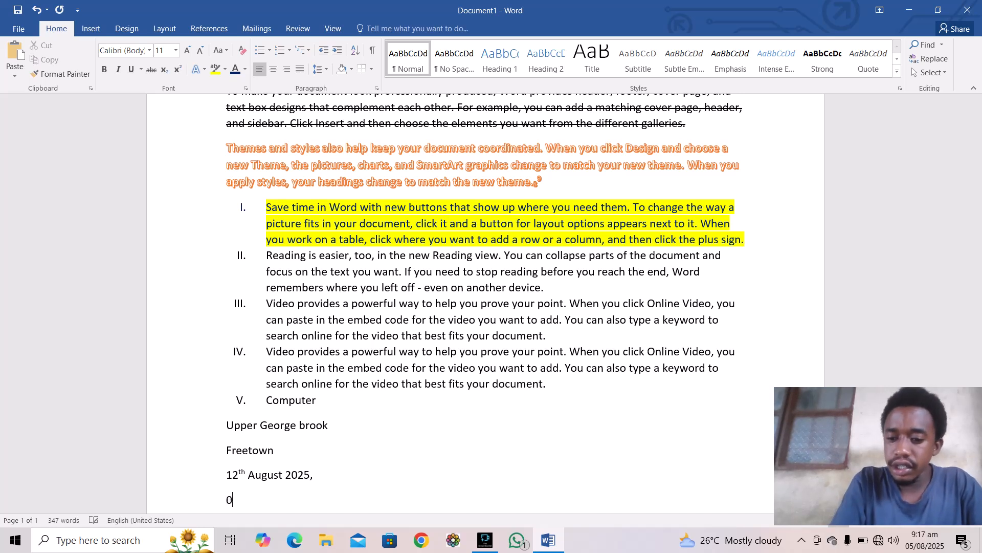
key(BackSpace)
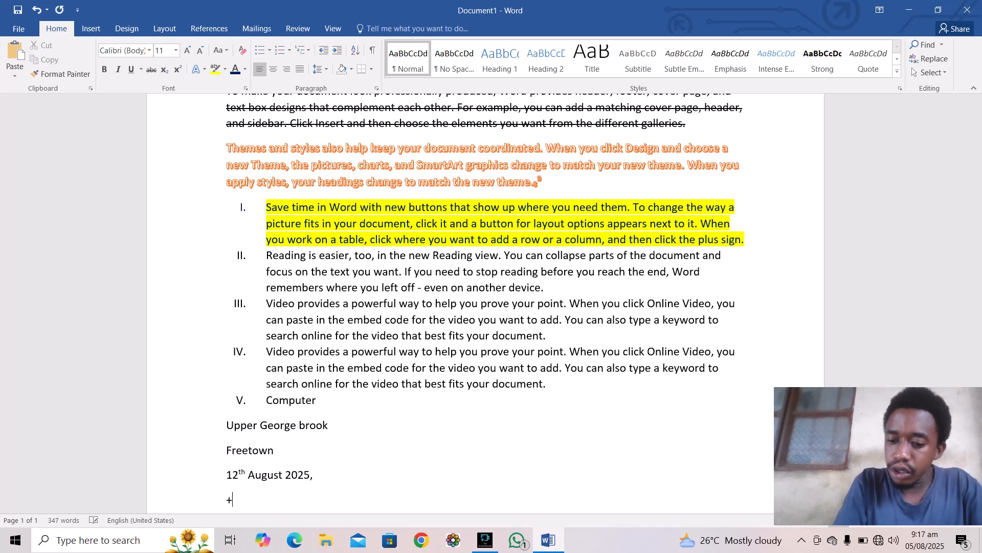
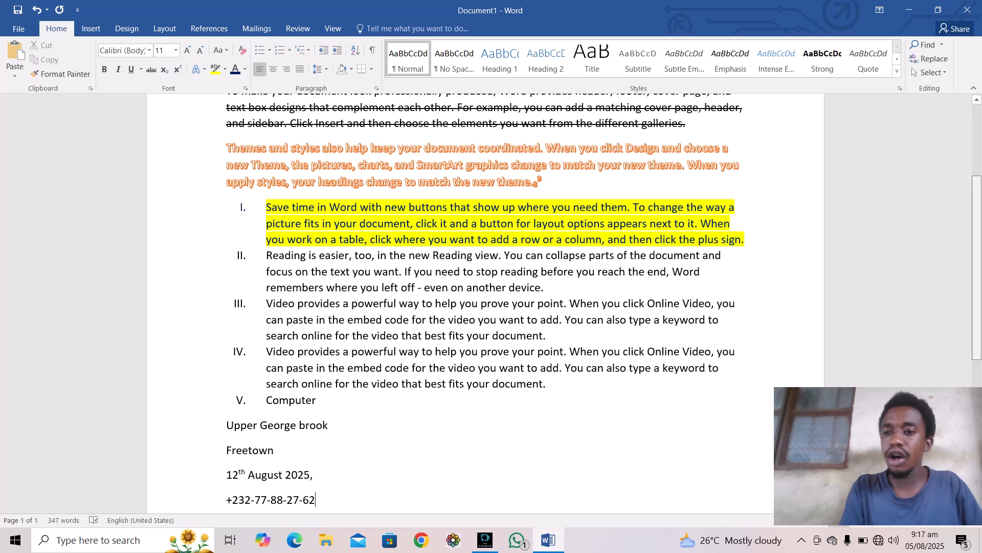
scroll(486, 302, down, 4)
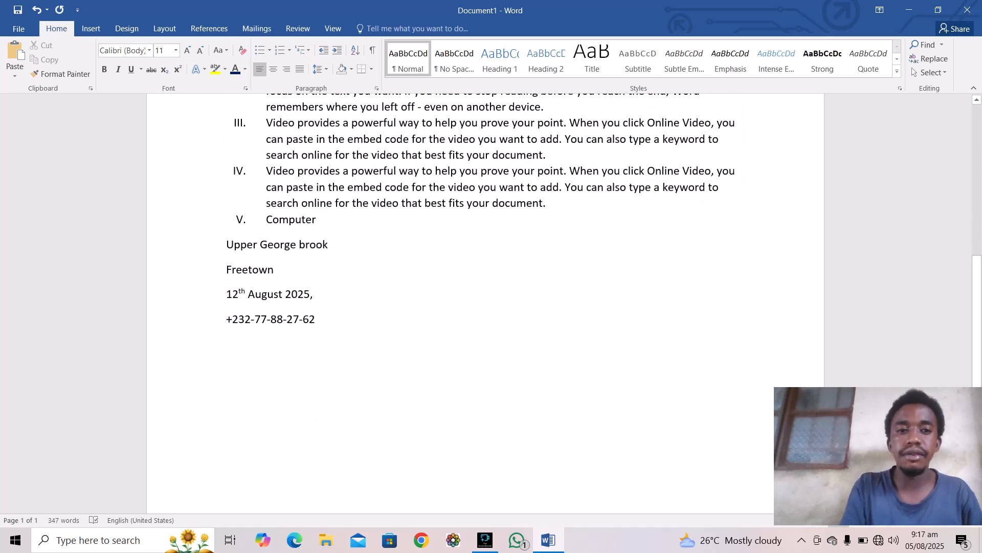
Step: Right-align the address, date and phone number lines with Ctrl+R
drag(227, 245, 325, 322)
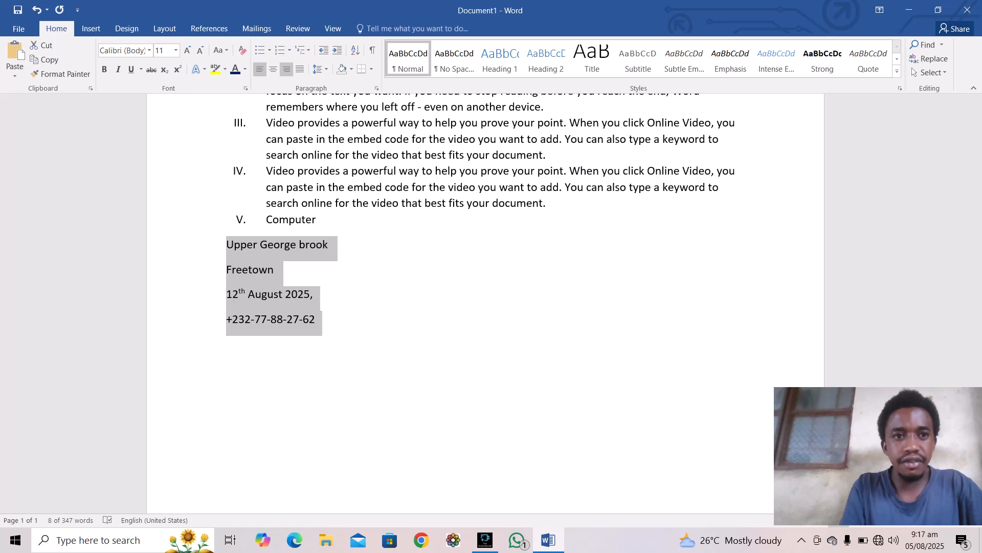
key(ctrl+r)
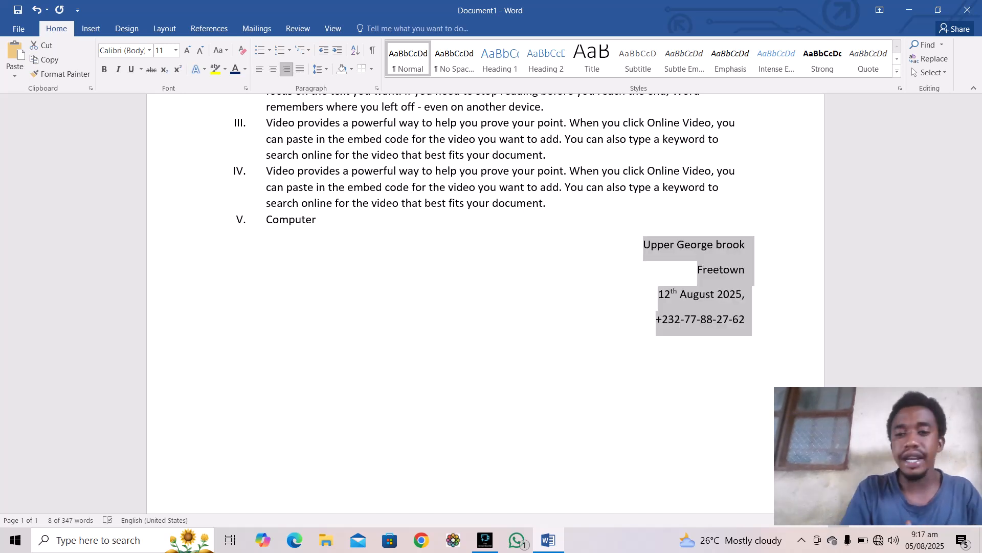
click(226, 368)
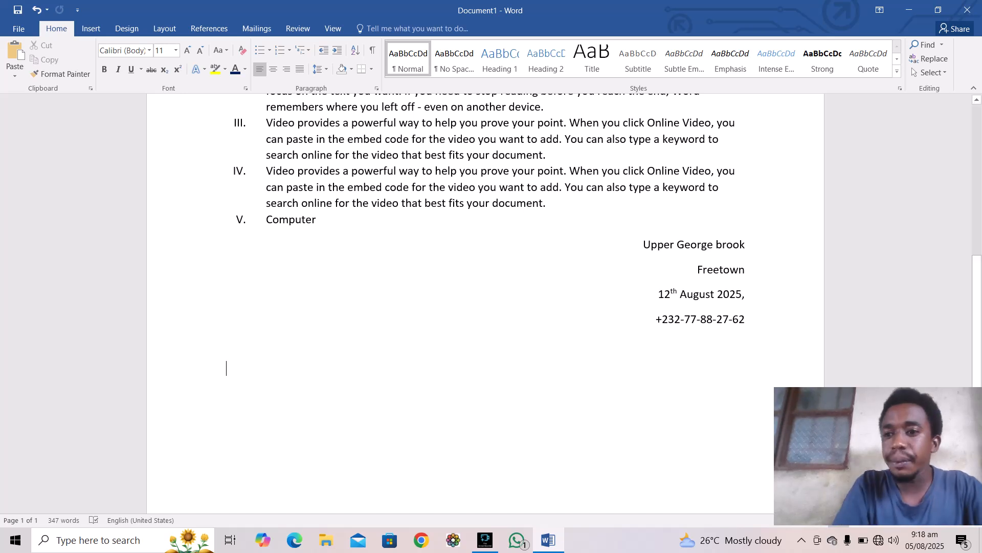
Step: Select the whole document and set its line spacing to 3.0, then change it to 1.15
scroll(492, 304, up, 7)
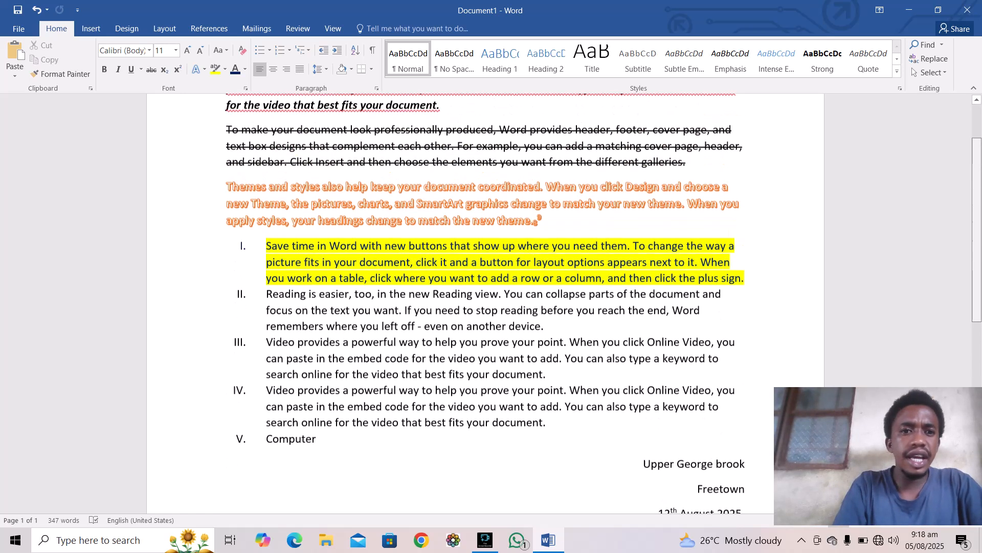
scroll(491, 304, down, 1)
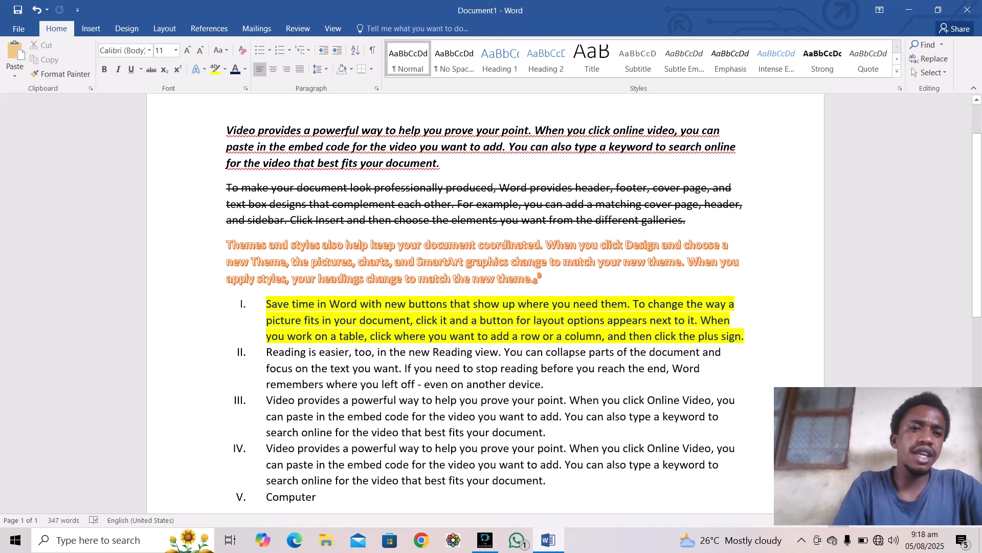
key(ctrl+a)
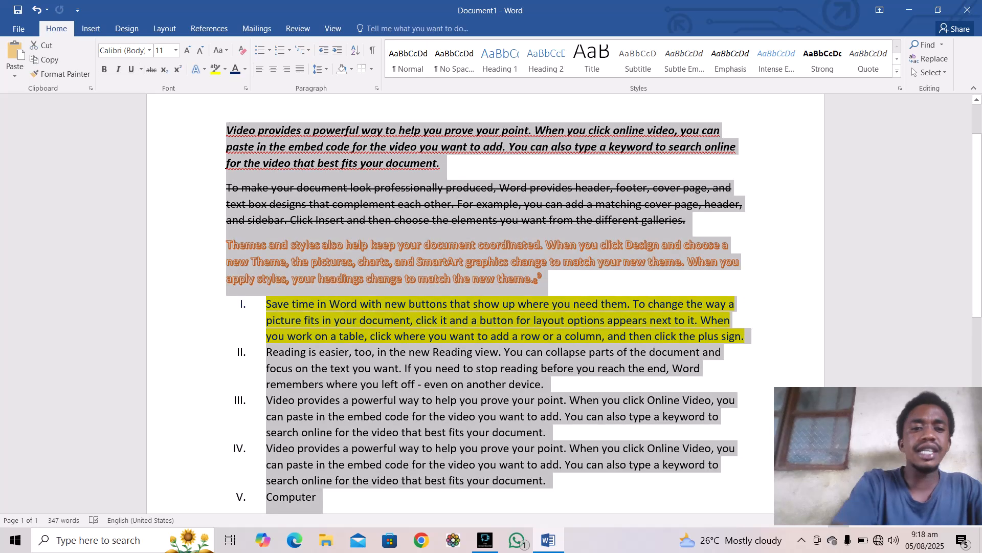
click(318, 69)
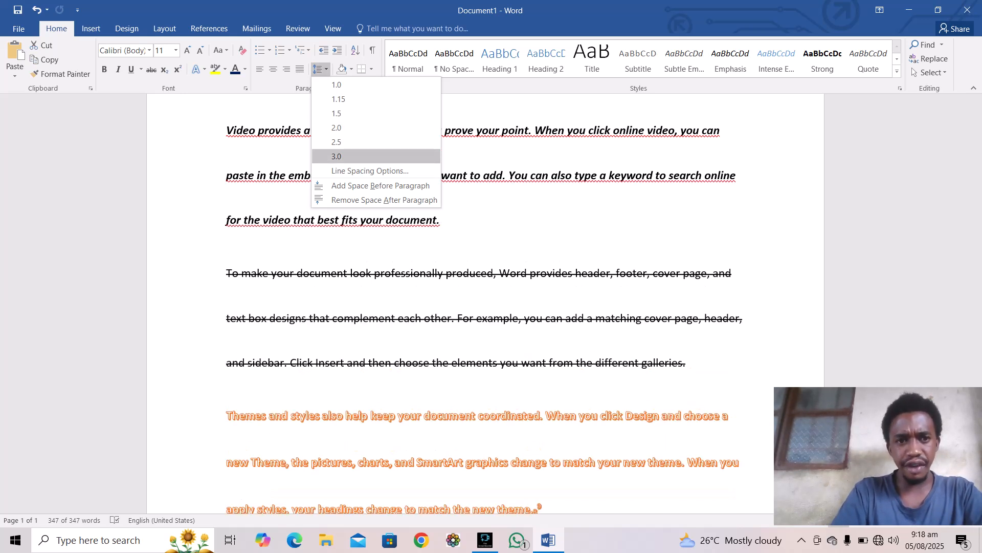
click(348, 156)
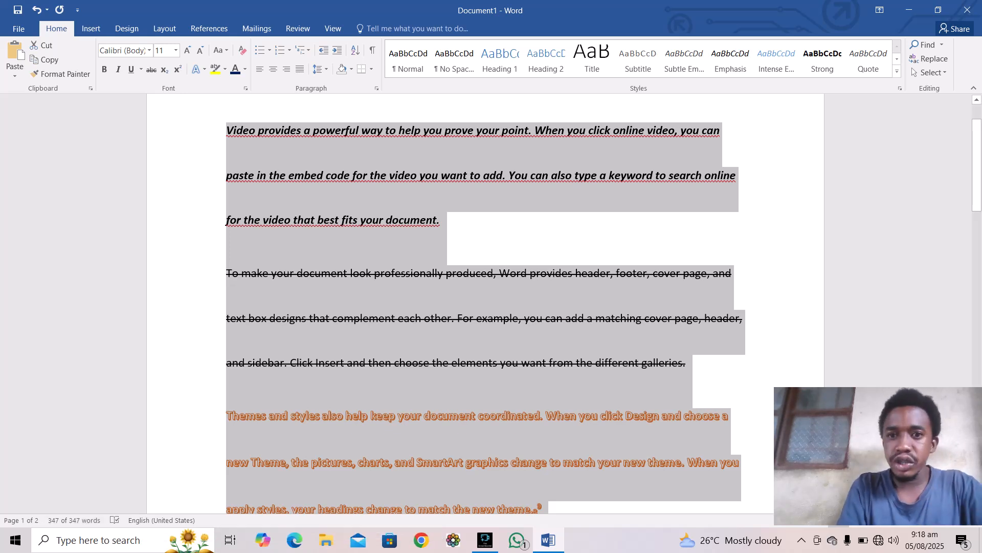
click(321, 69)
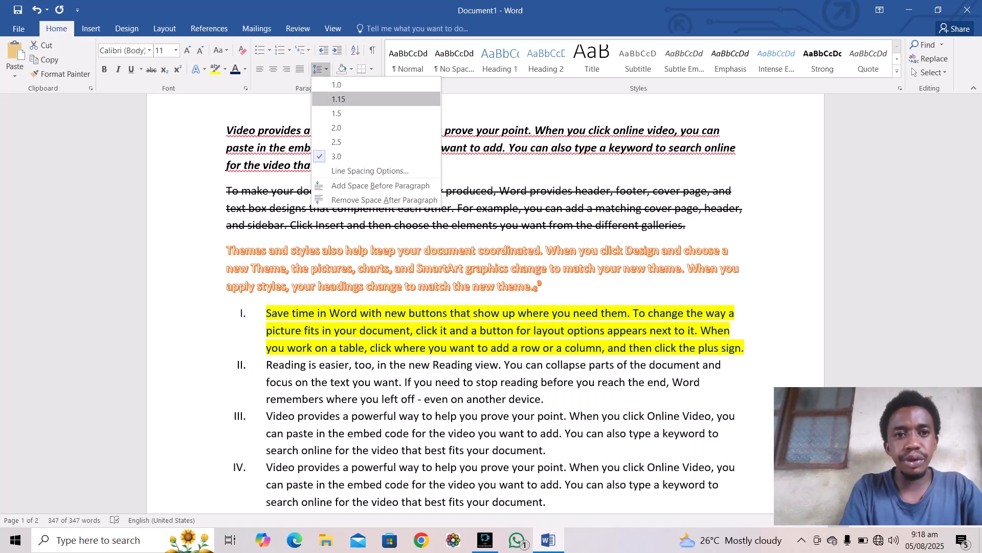
click(338, 99)
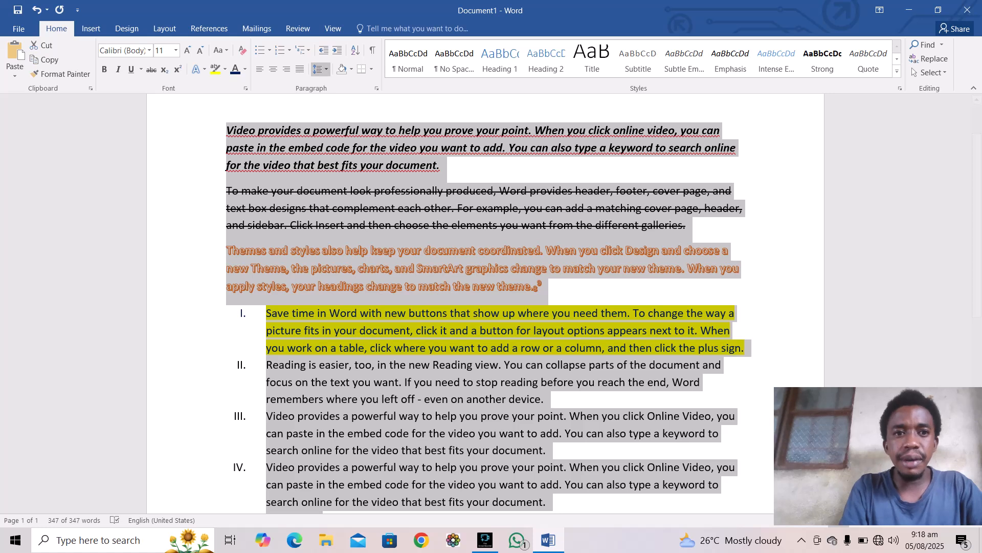
click(352, 69)
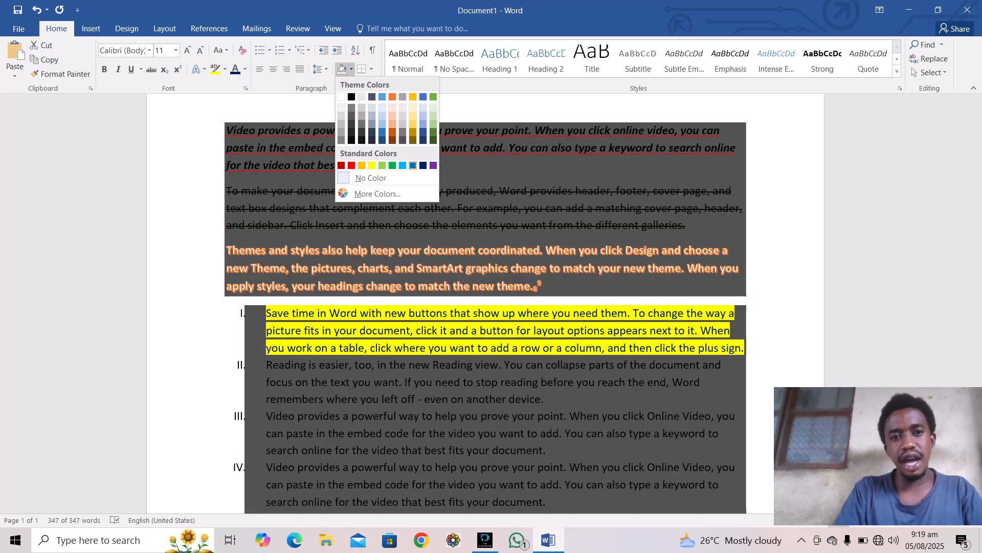
Step: Apply dark blue paragraph shading to the entire document, then deselect the text
click(423, 165)
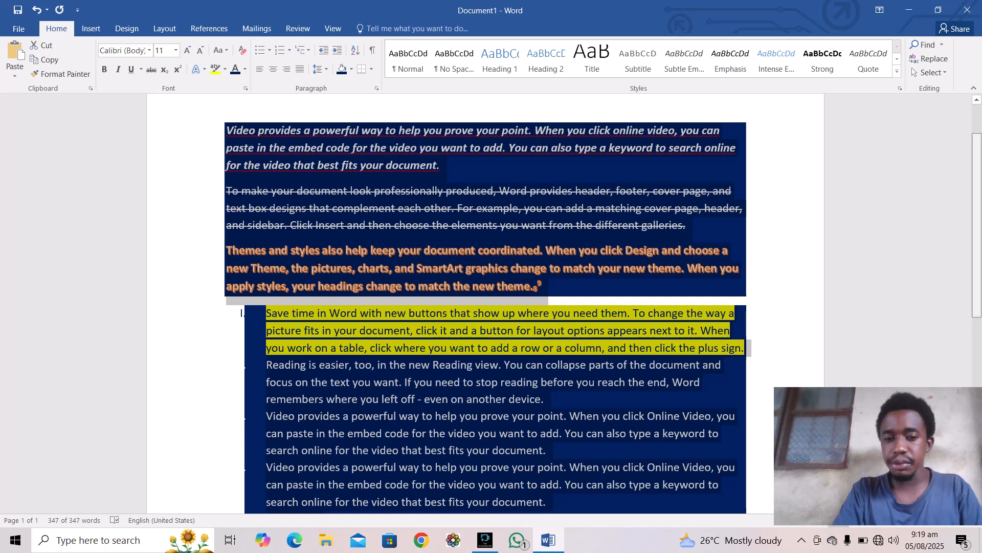
scroll(485, 302, down, 5)
scroll(485, 302, down, 3)
scroll(485, 302, up, 8)
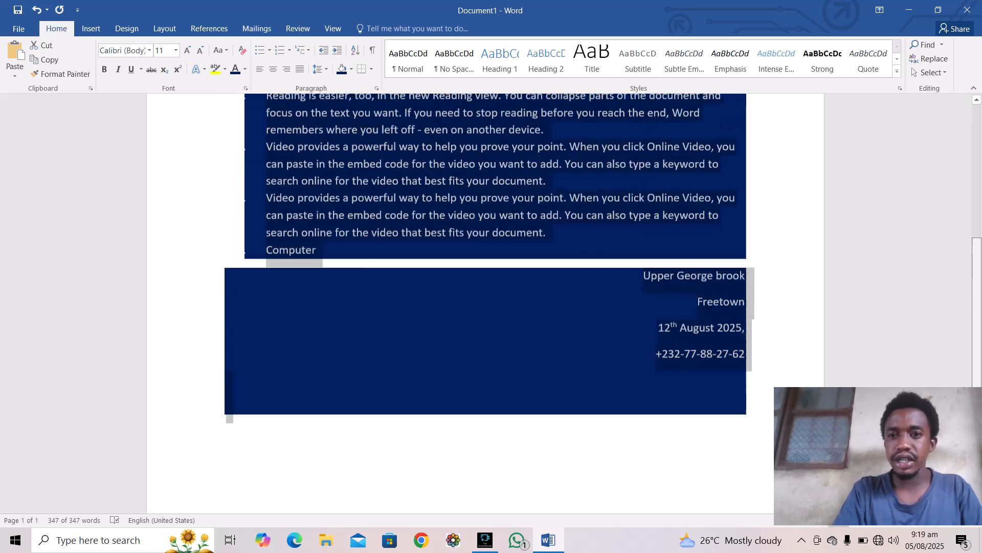
click(485, 383)
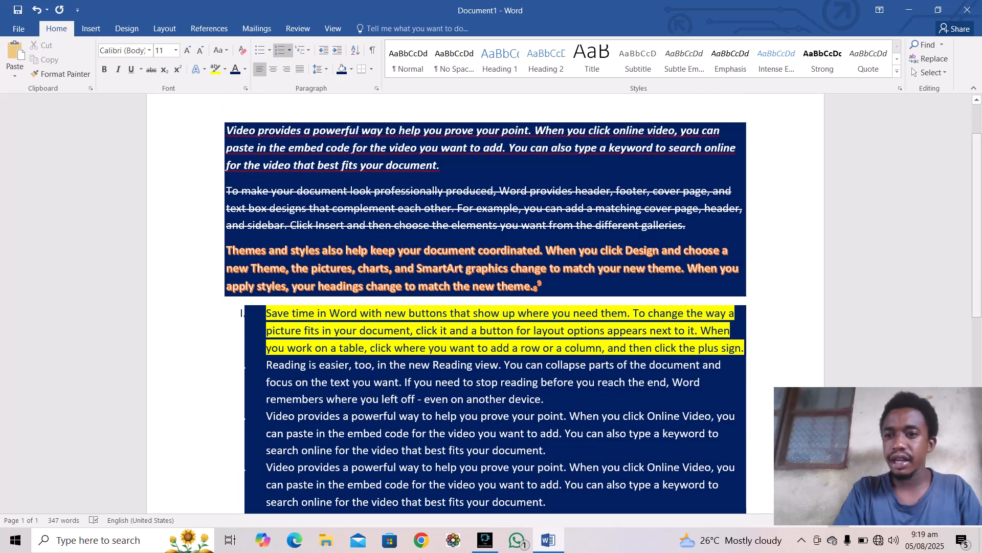
scroll(485, 302, down, 6)
scroll(485, 301, down, 2)
scroll(485, 302, up, 6)
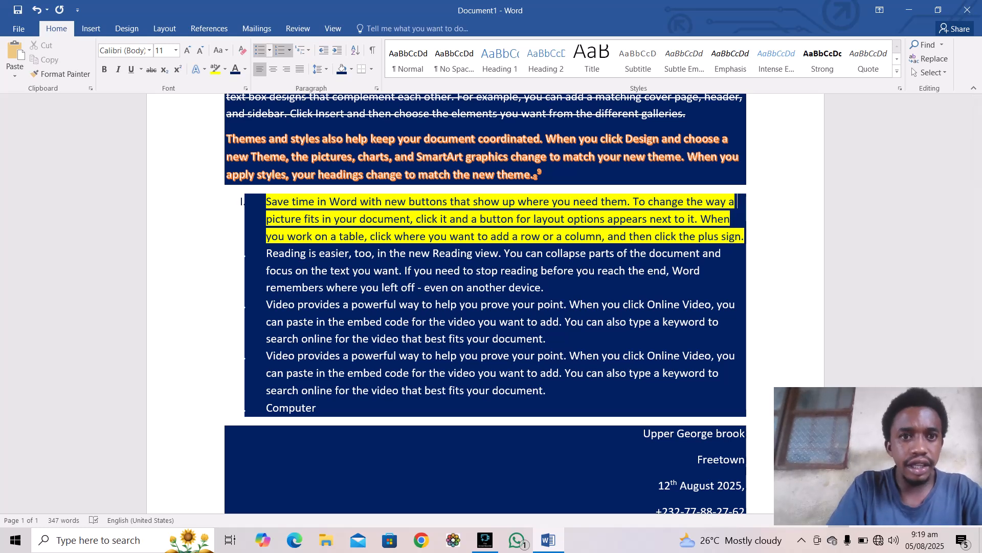
Step: Clear all formatting from the whole document, removing list numbering, shading and alignment
click(242, 50)
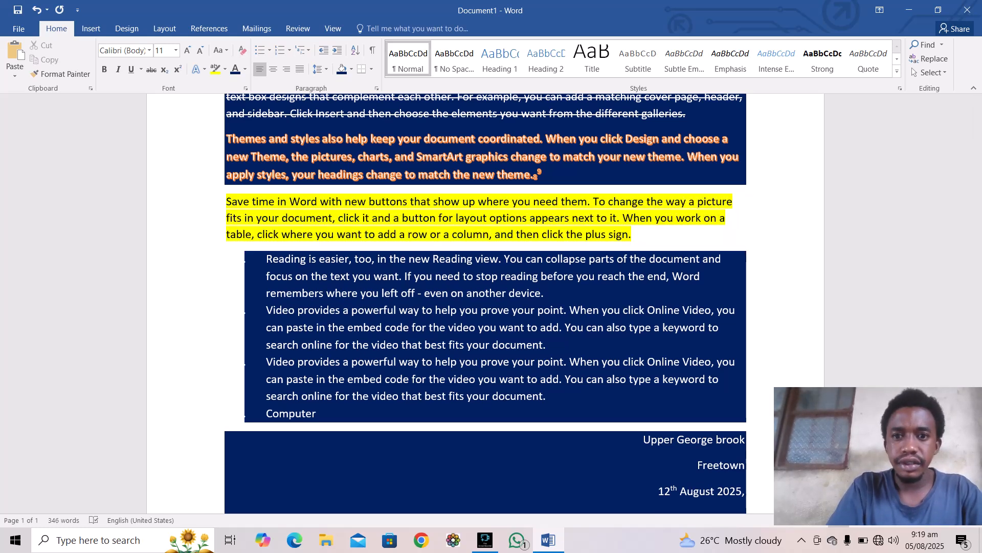
key(ctrl+a)
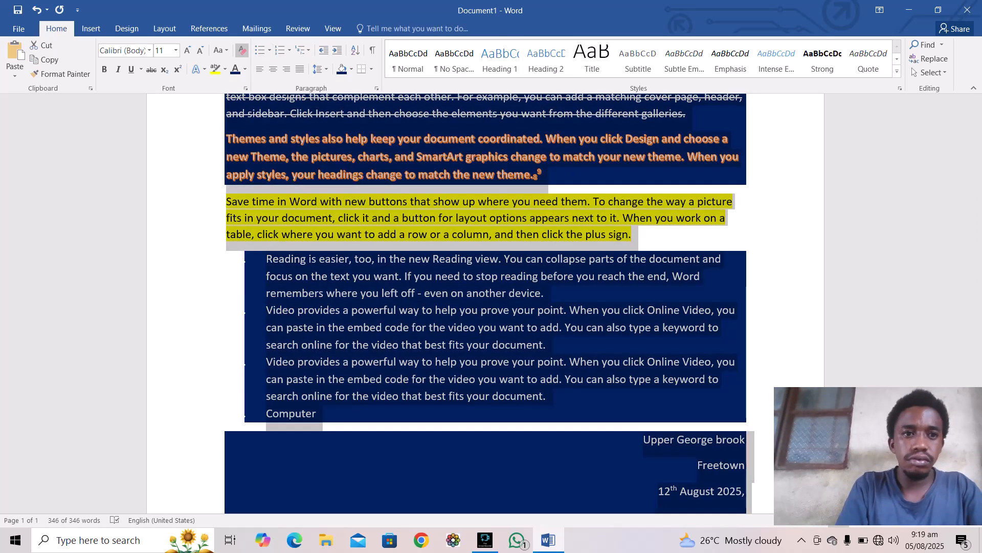
click(243, 50)
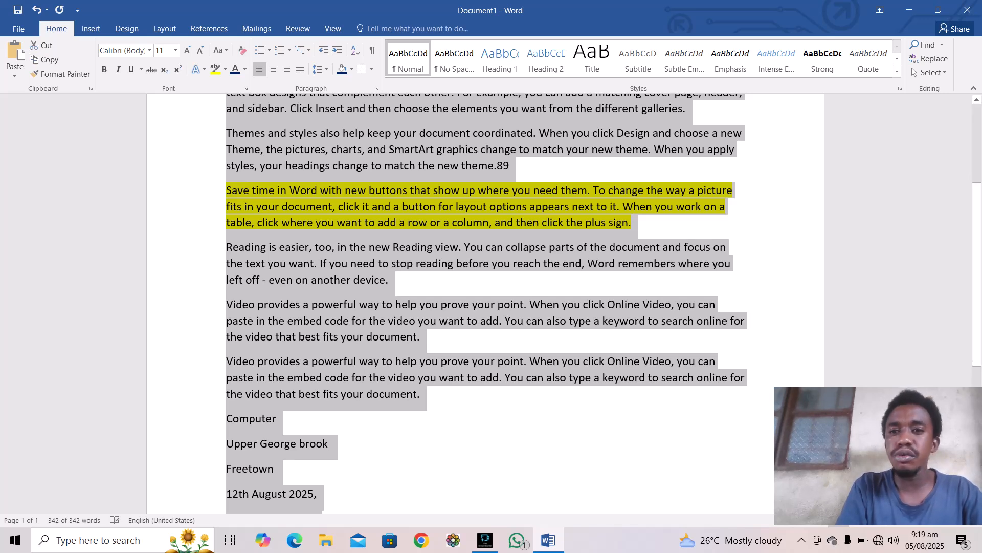
click(532, 338)
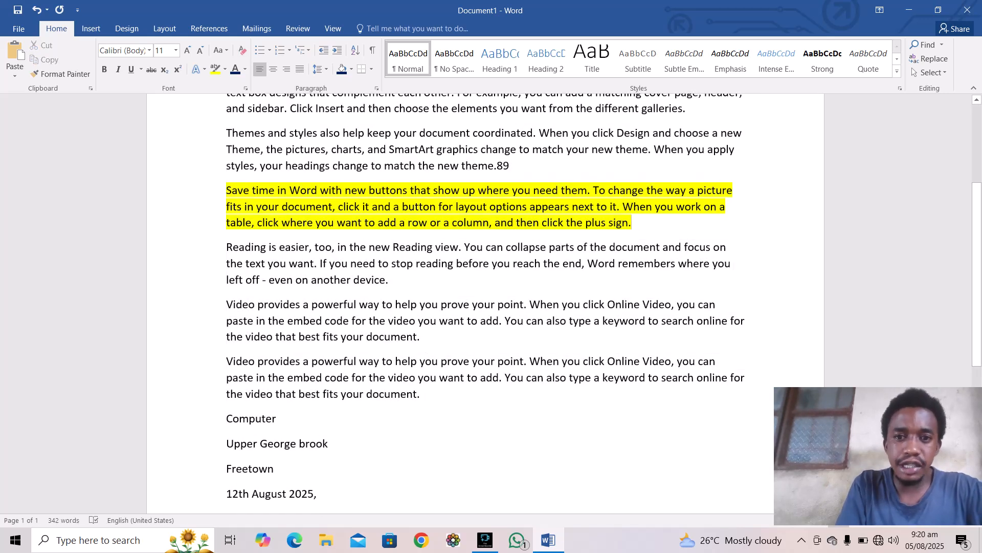
Step: Set the 'Save time in Word' paragraph's highlight colour to No Color
drag(633, 223, 226, 192)
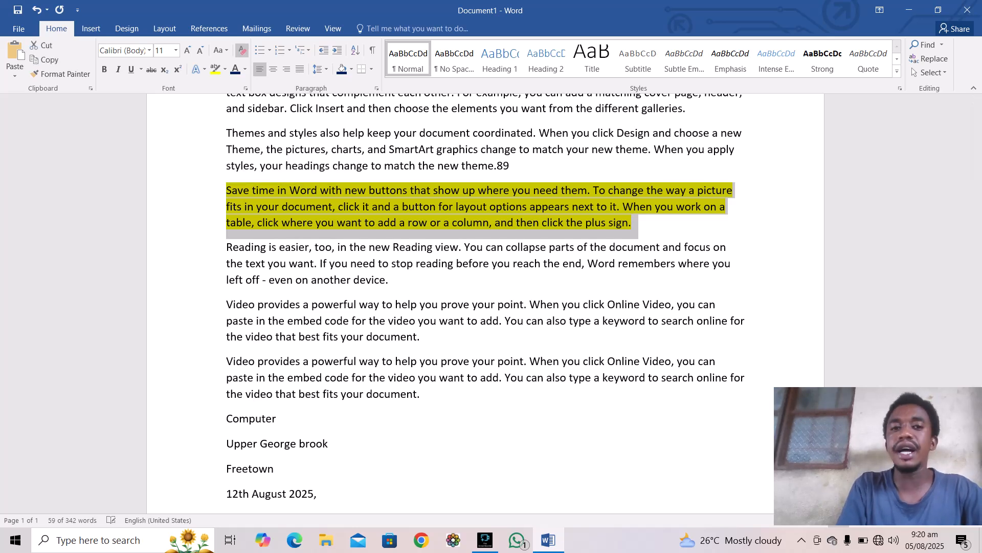
click(225, 69)
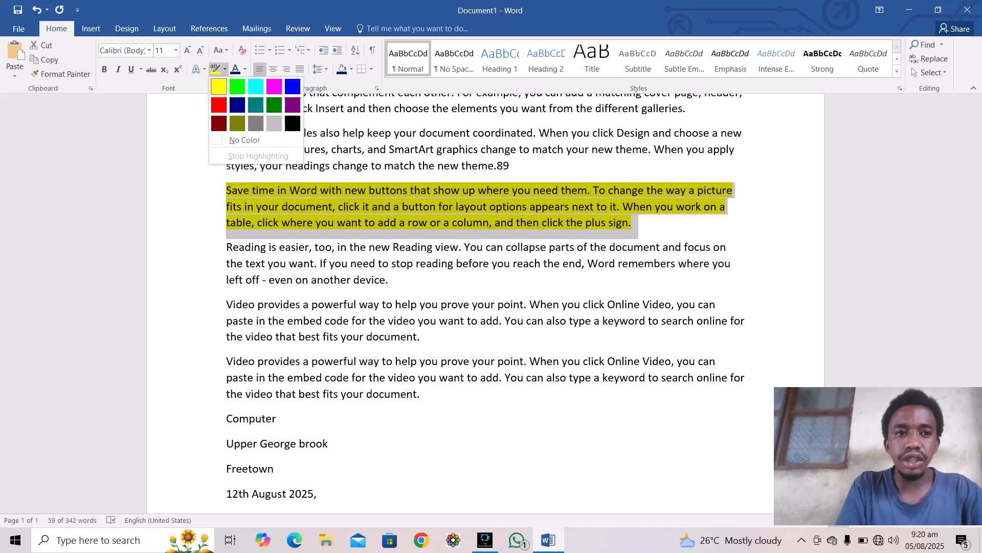
click(245, 140)
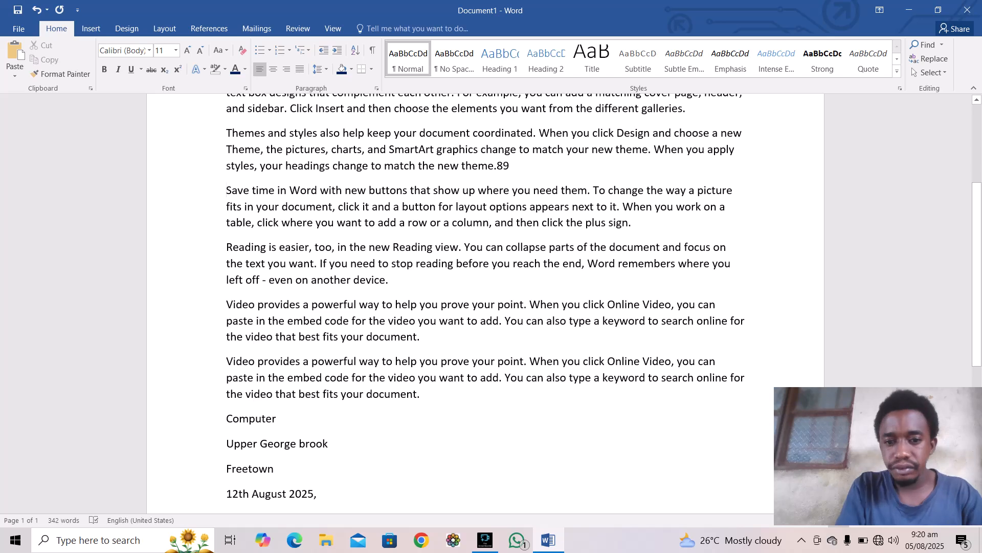
click(277, 419)
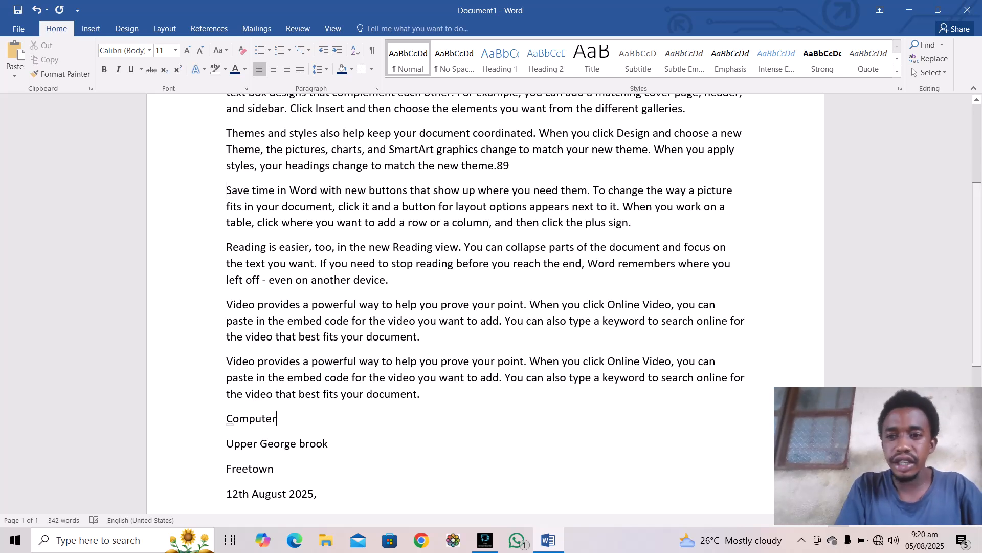
drag(977, 274, 977, 196)
scroll(488, 304, down, 7)
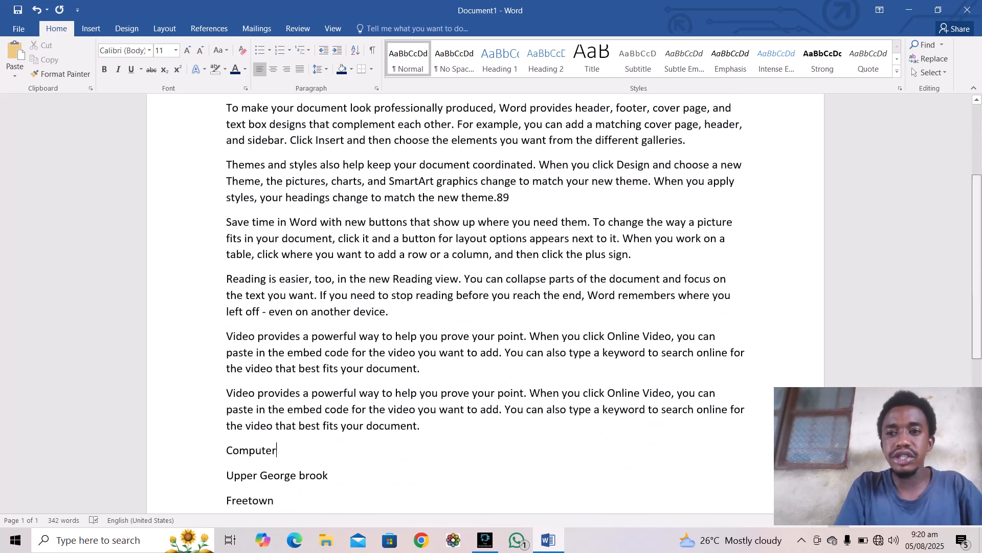
scroll(488, 304, up, 8)
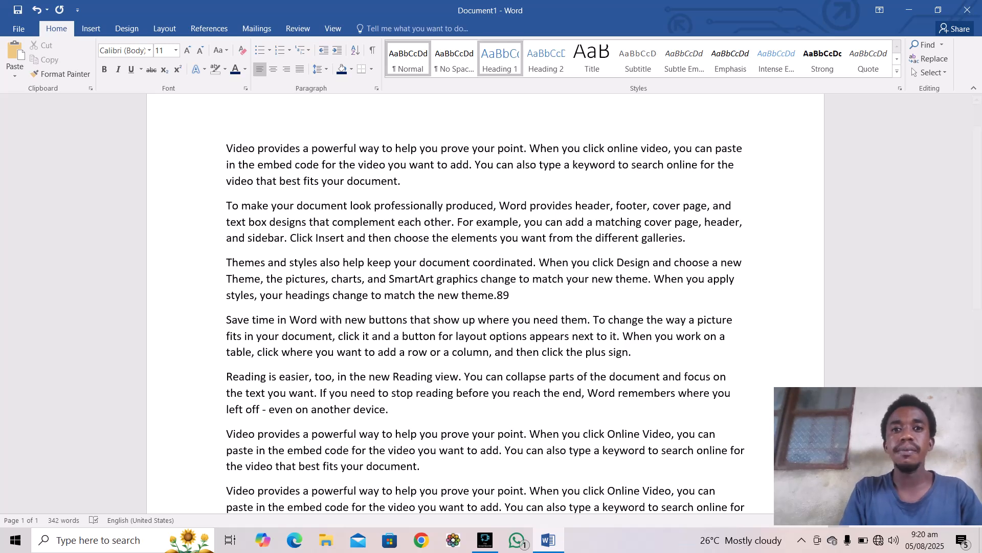
Step: Apply Heading 1 to 'Computer', then collapse and re-expand the heading and preview the full styles list
click(501, 58)
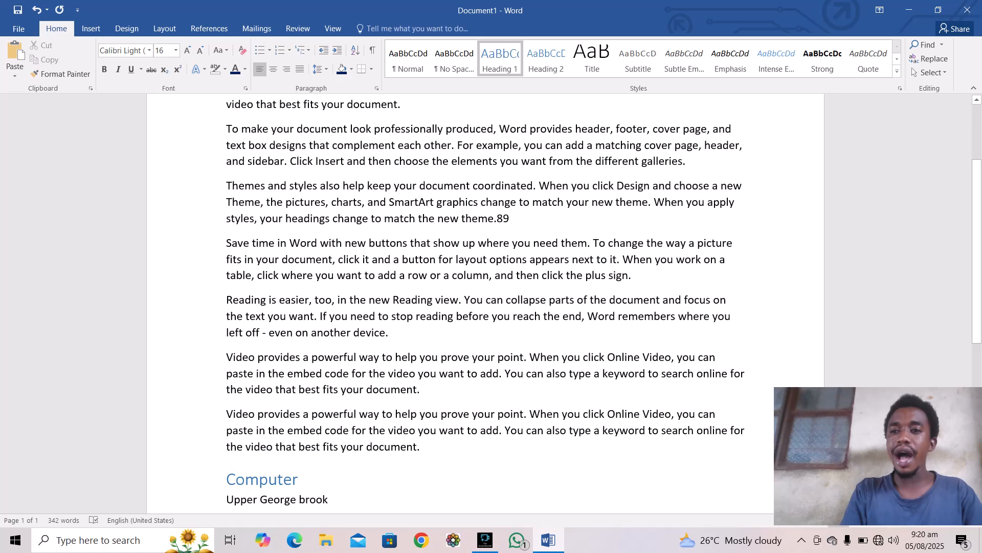
drag(977, 251, 977, 337)
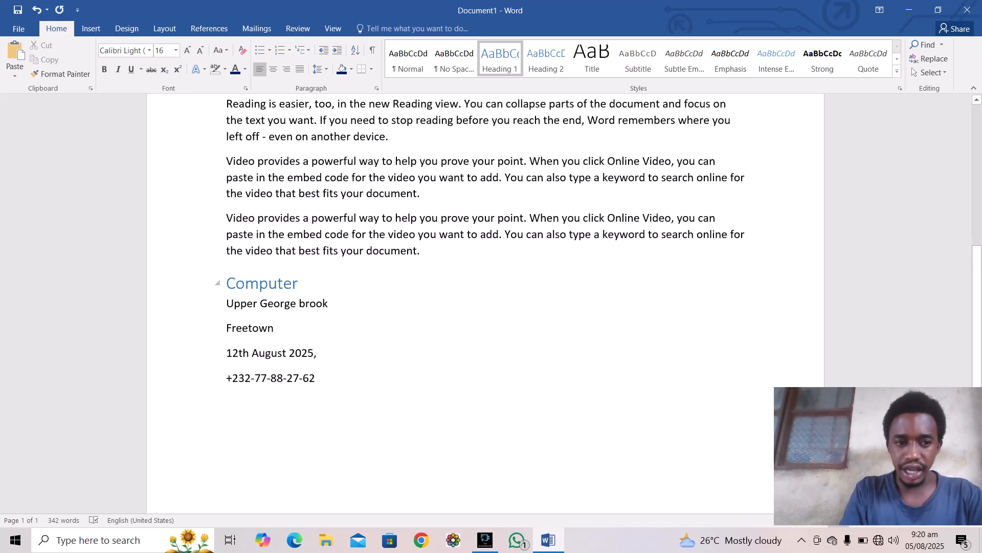
click(215, 281)
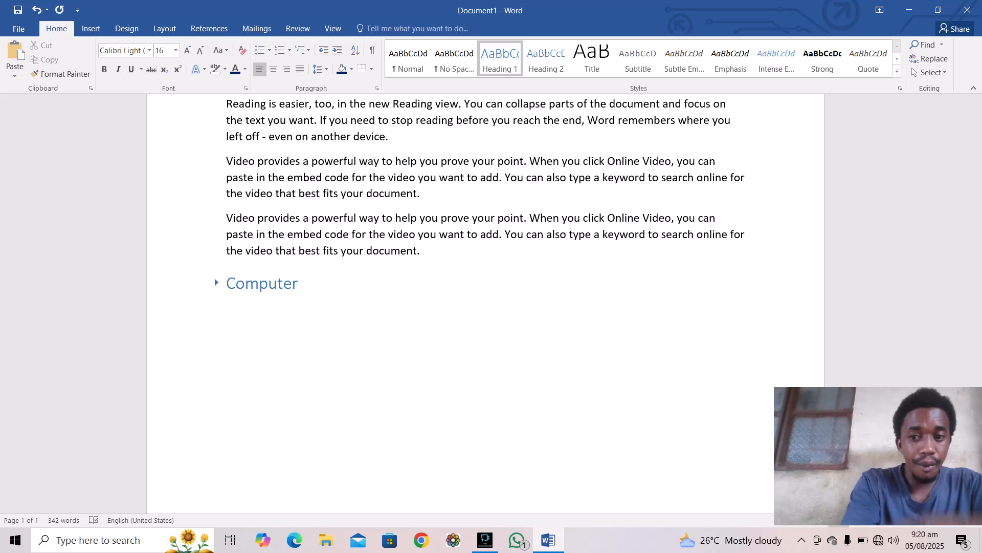
key(alt+shift+plus)
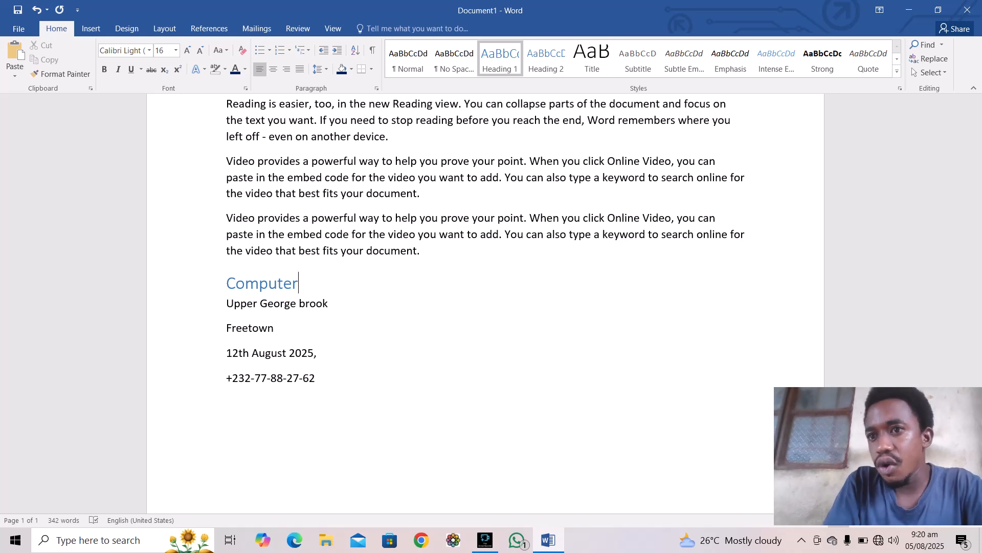
click(897, 72)
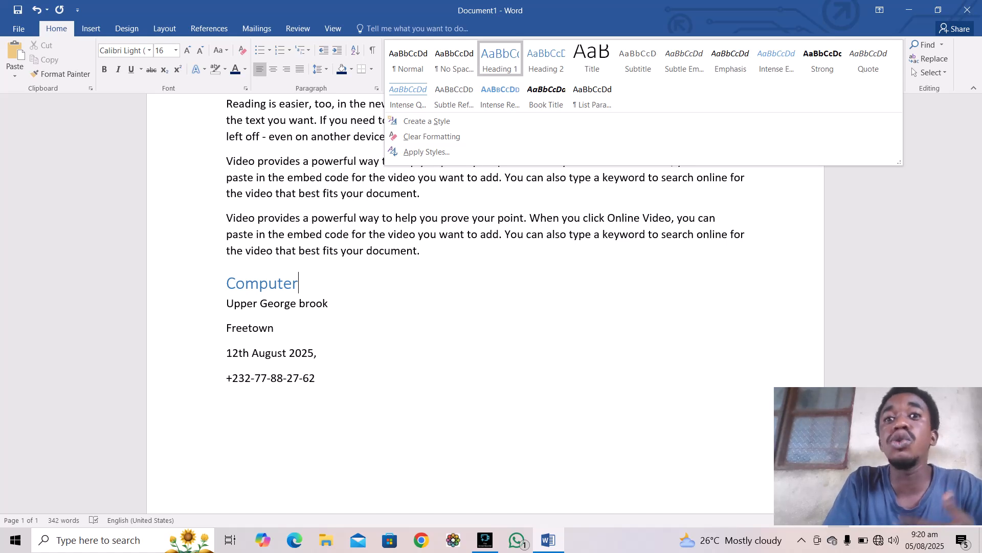
key(Escape)
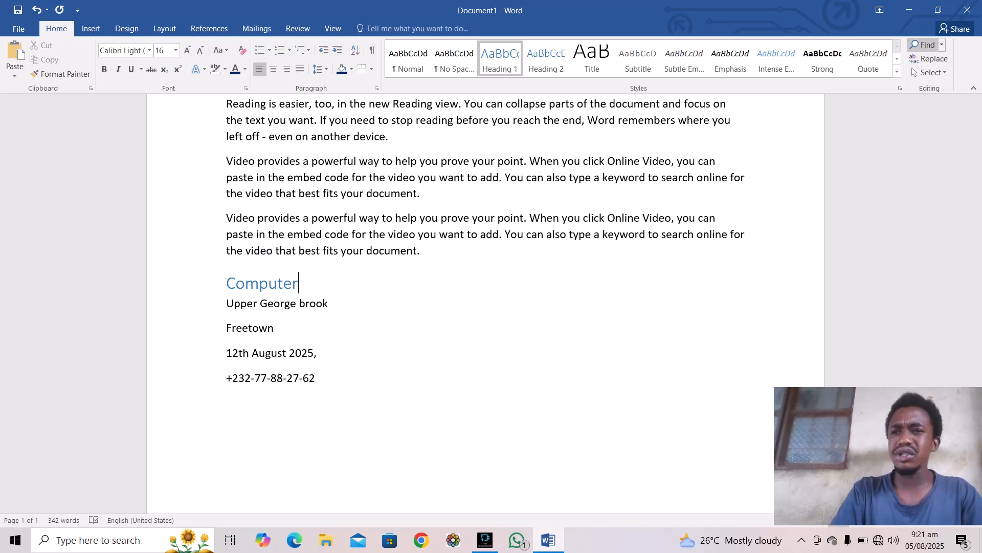
Step: Replace all occurrences of 'video' with 'computers', confirming the 9 replacements
click(928, 59)
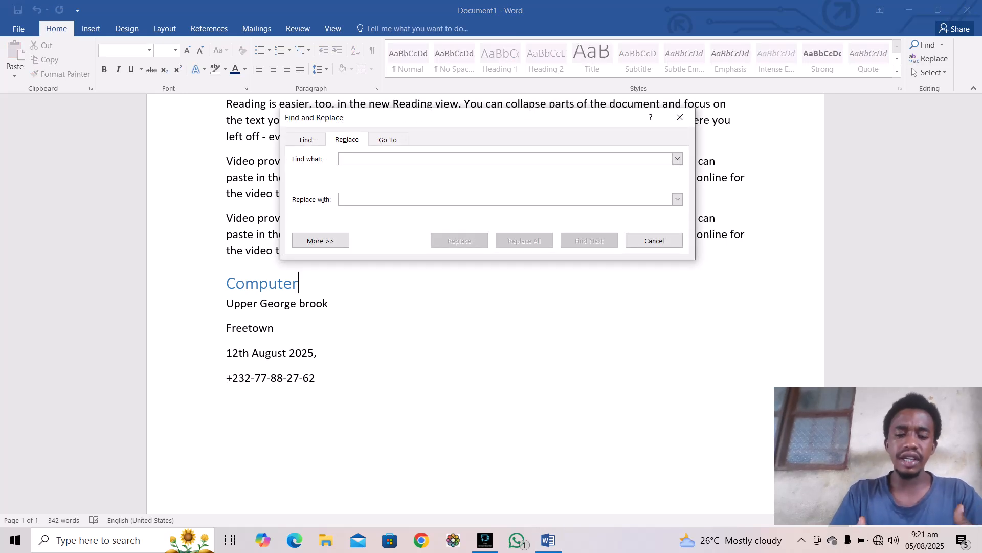
text(video)
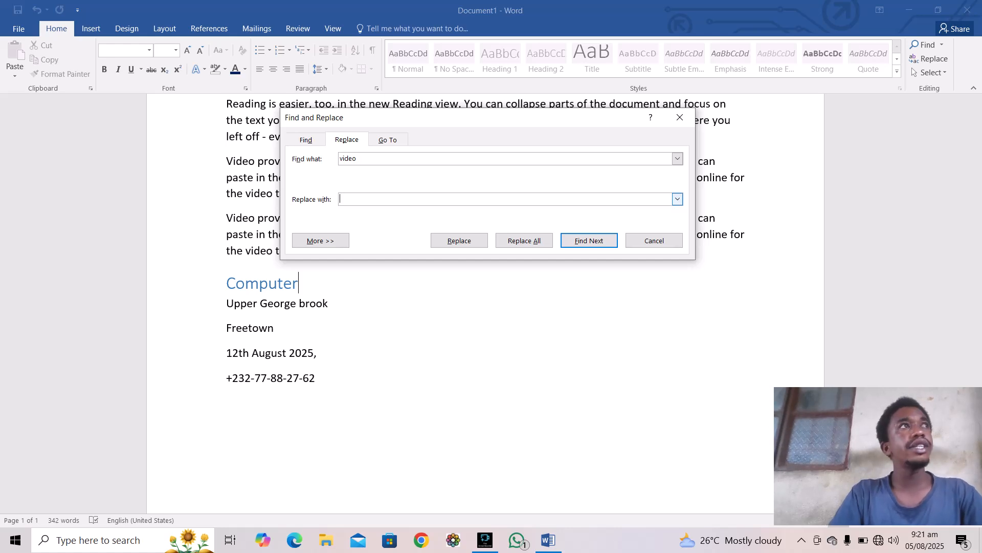
text(compu)
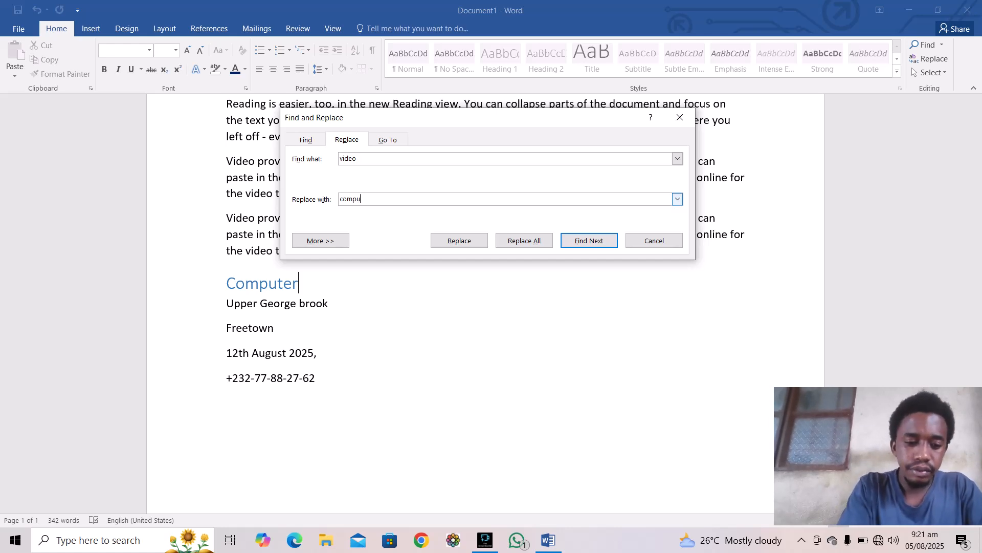
text(ters)
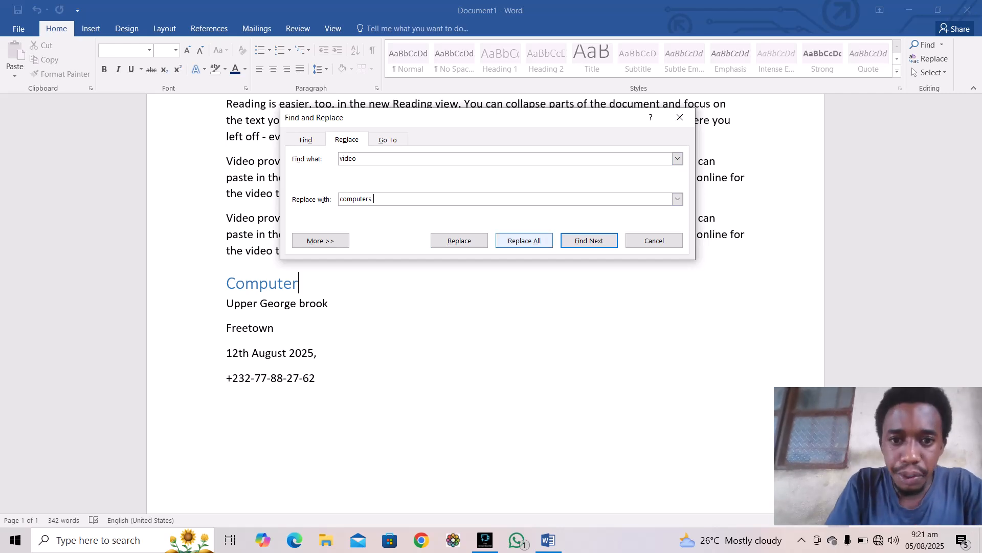
click(524, 240)
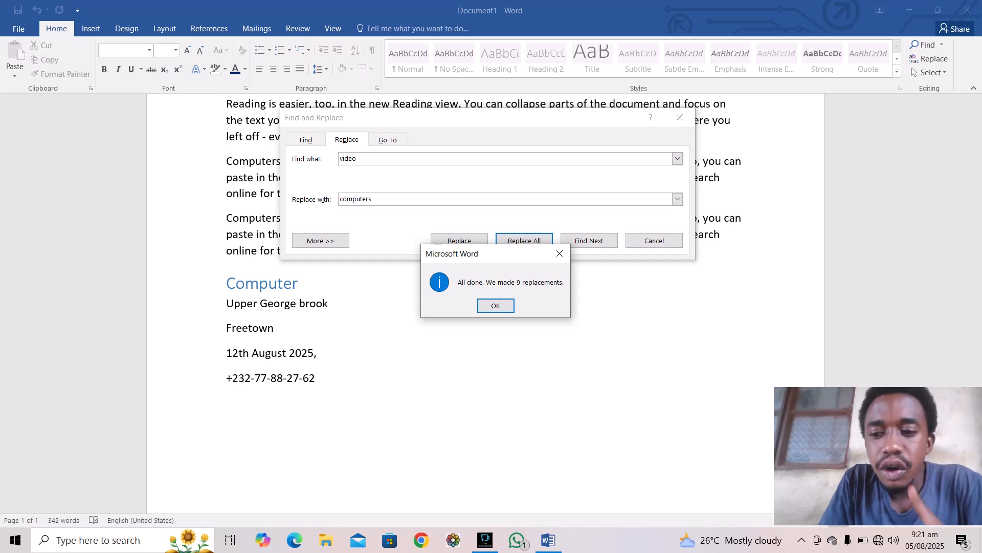
click(495, 306)
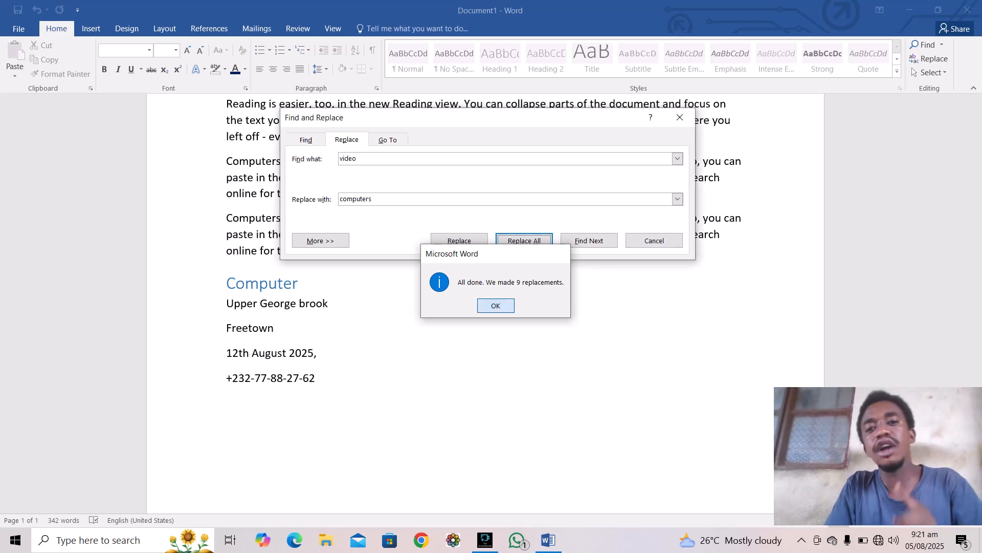
click(655, 240)
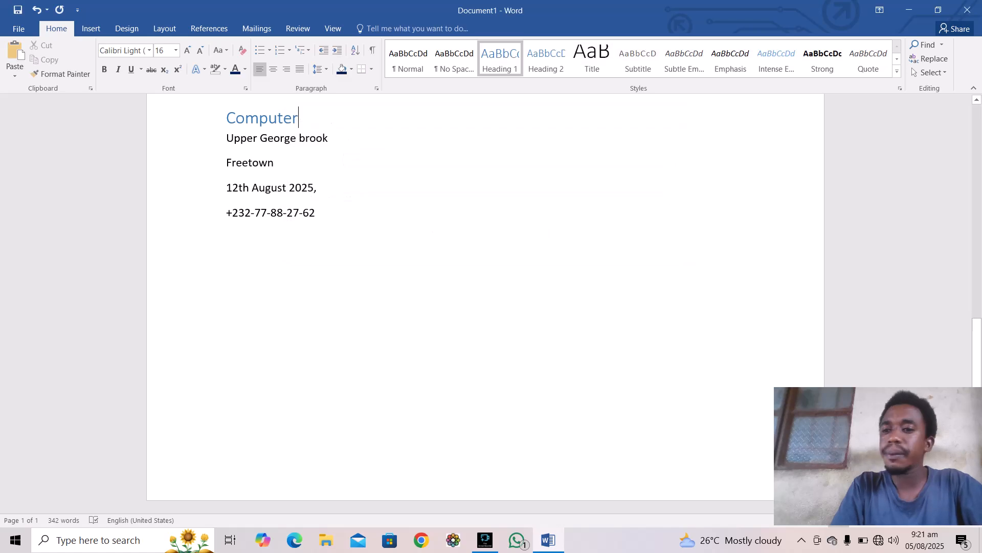
Step: Colour the leading 'Computers' red in the first paragraph and both lower paragraphs
scroll(485, 302, up, 7)
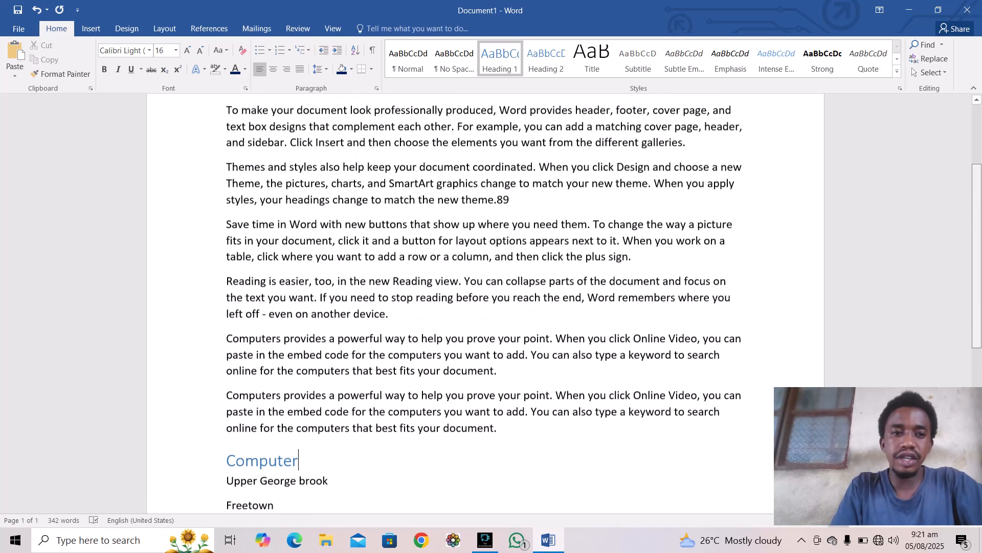
scroll(485, 302, up, 3)
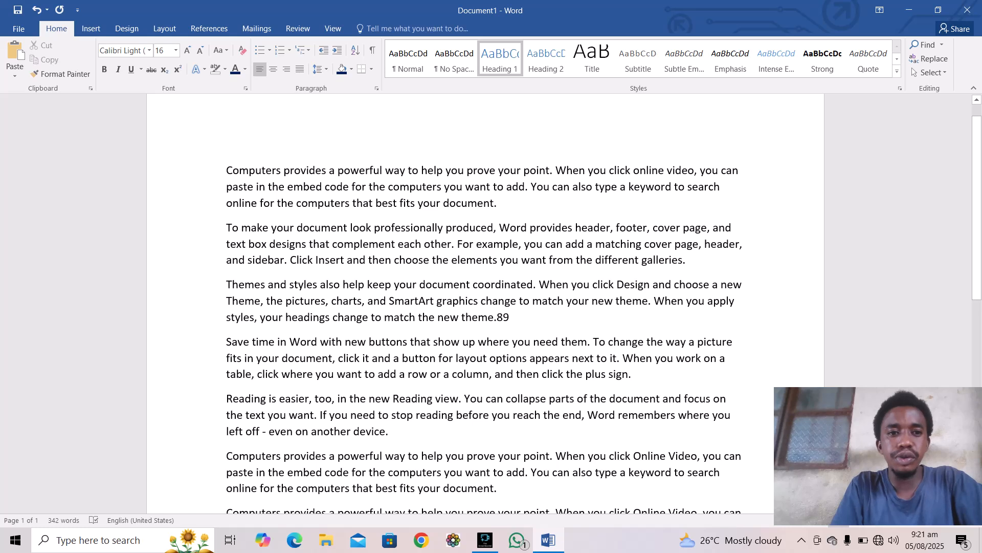
drag(226, 170, 284, 170)
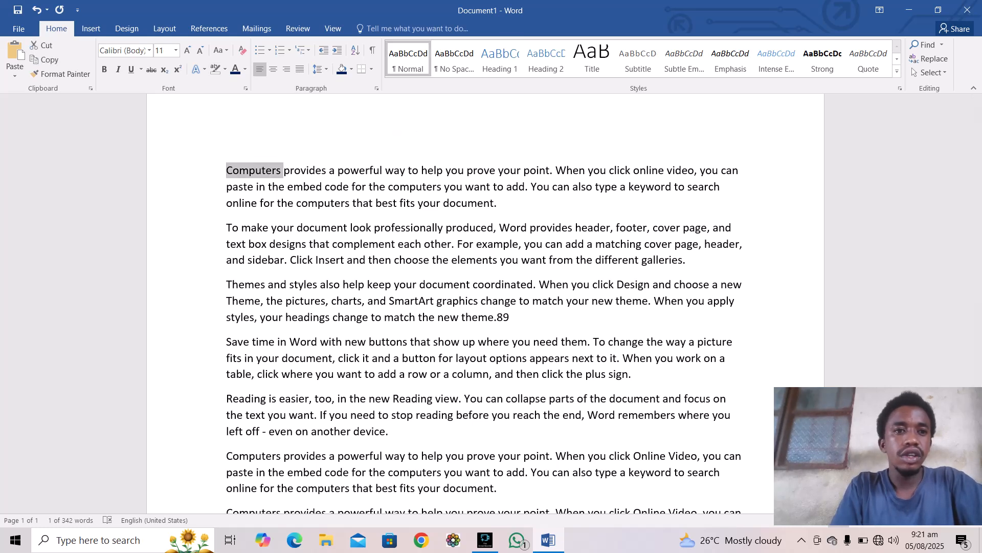
click(245, 69)
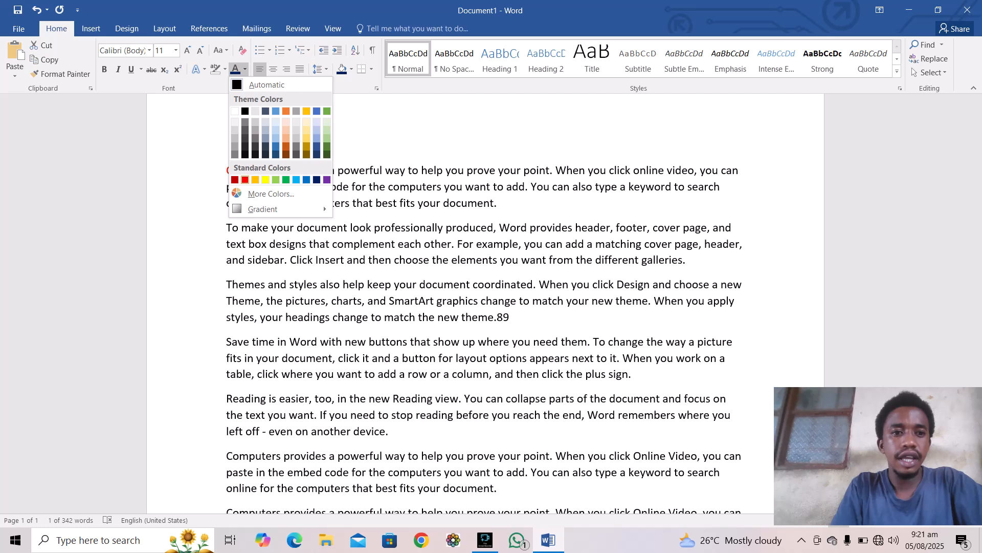
click(245, 180)
click(244, 187)
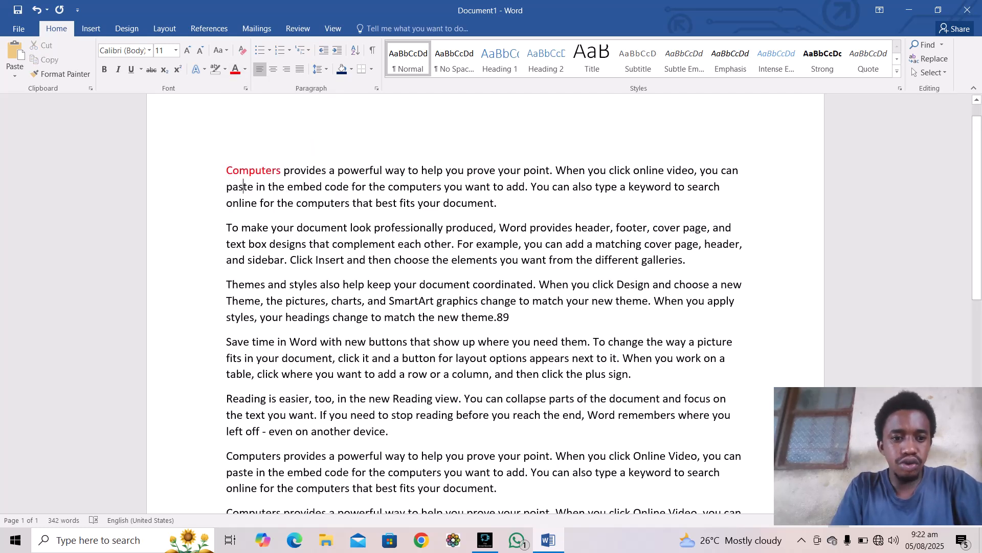
drag(226, 455, 284, 455)
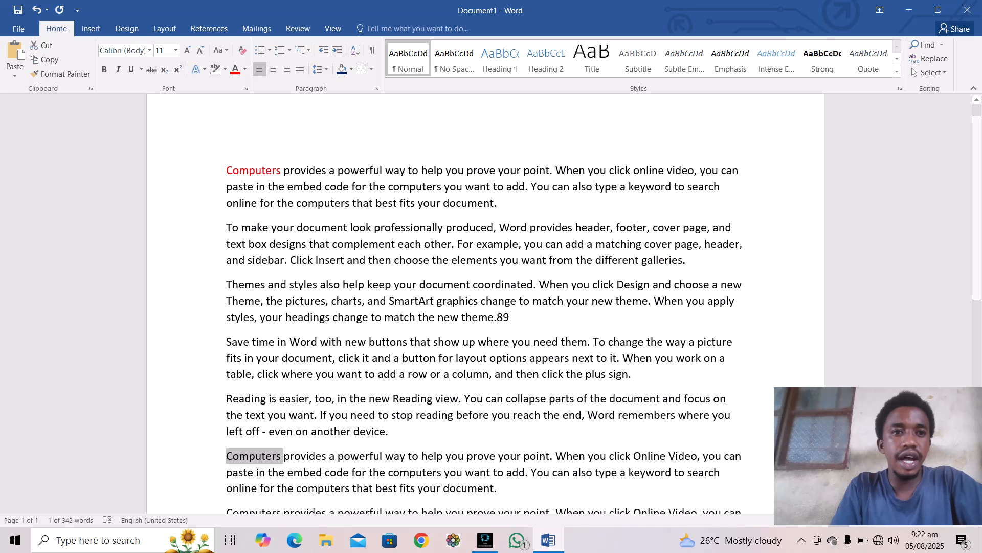
click(236, 69)
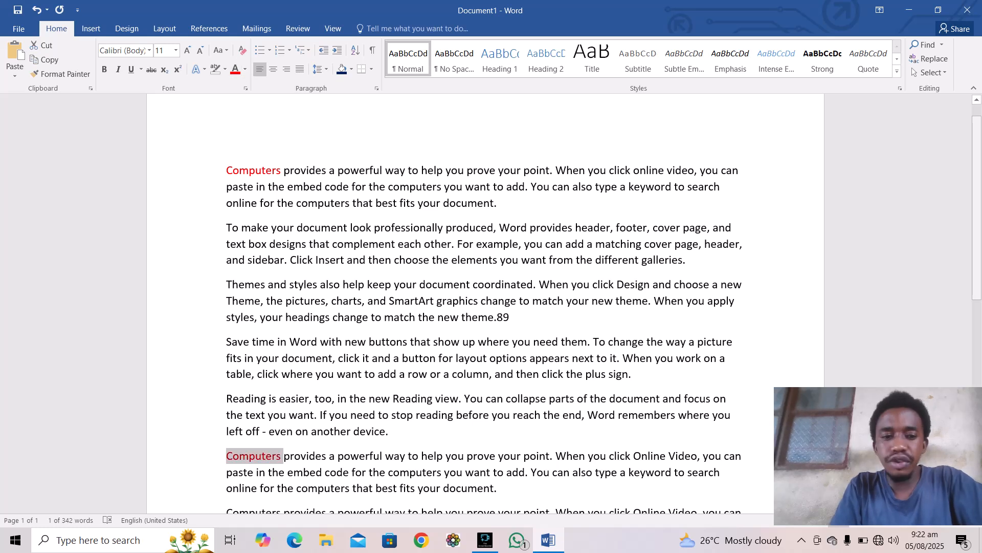
scroll(485, 307, down, 5)
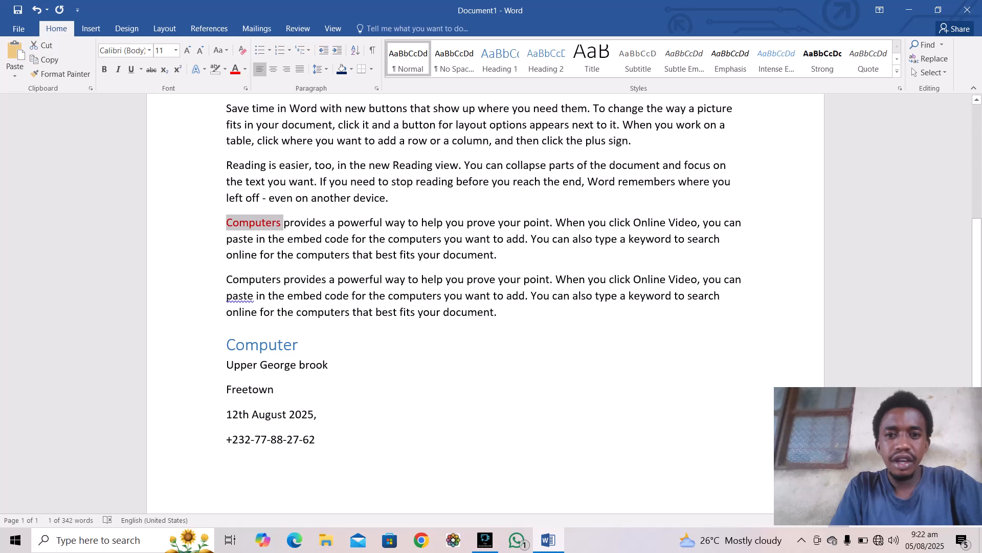
drag(226, 280, 283, 279)
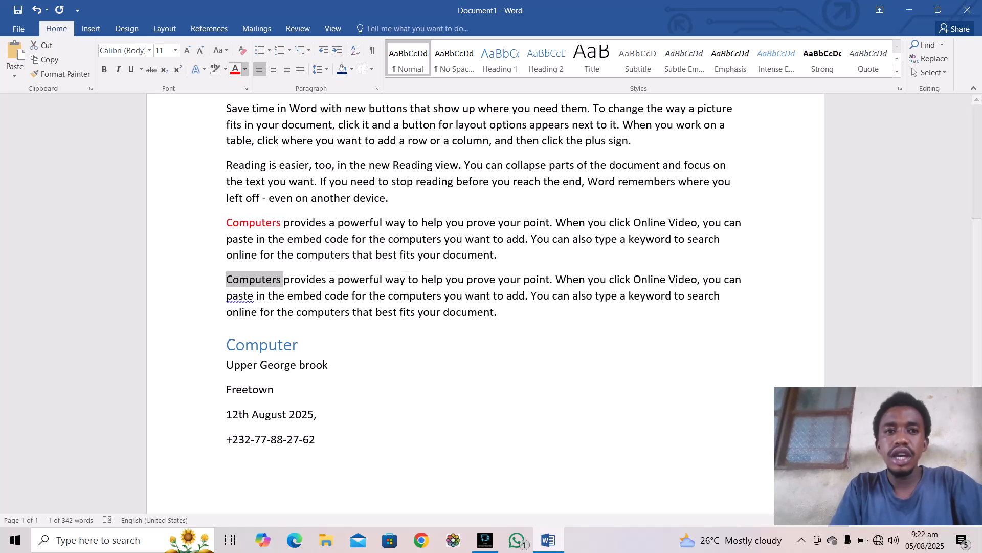
click(235, 70)
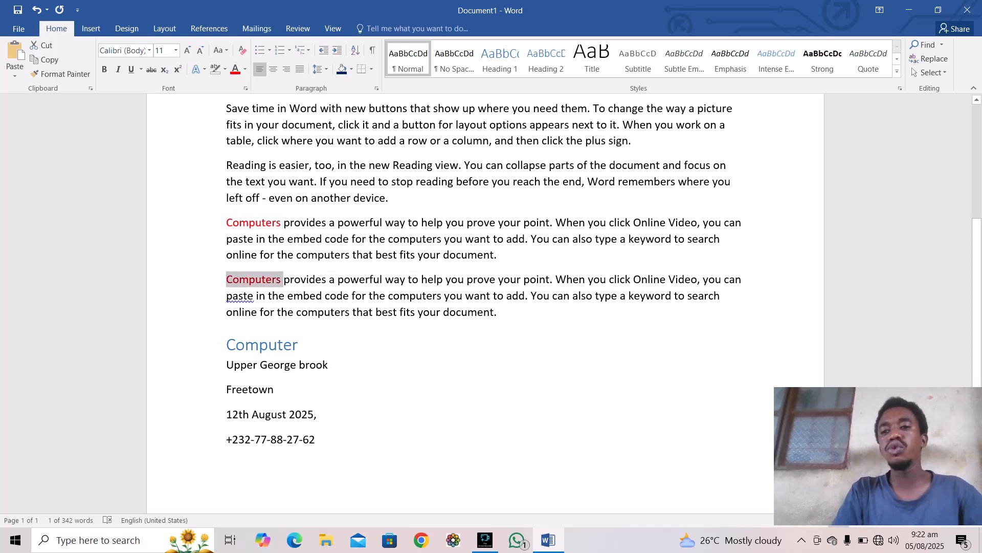
click(330, 365)
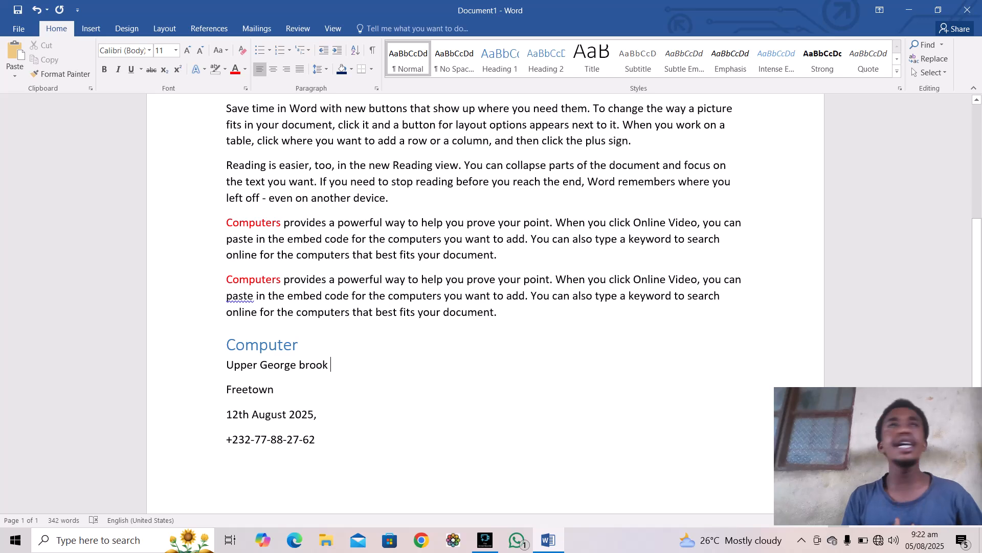